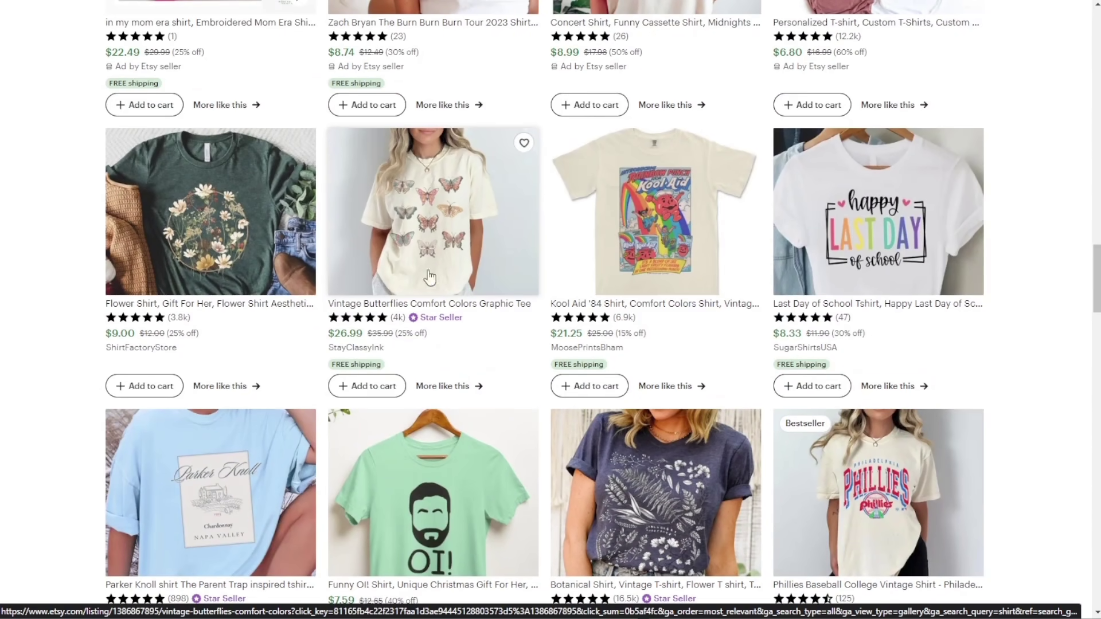
Step: Search Etsy for "floral svg" and look through the listings of floral SVG designs and bundles
scroll(479, 346, down, 10)
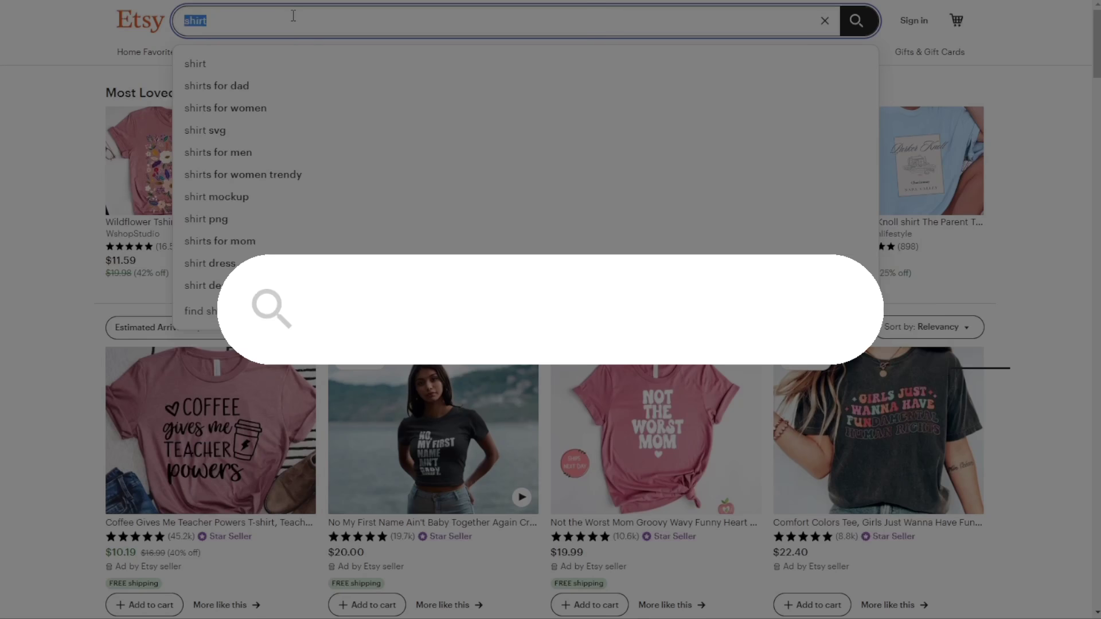
text(floral svg)
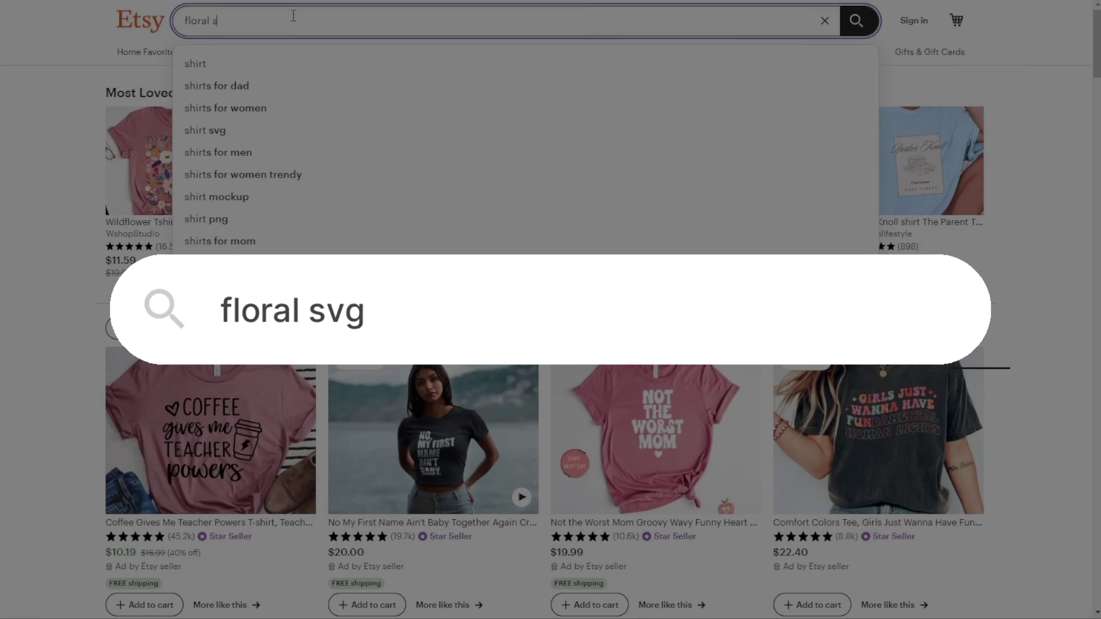
key(Return)
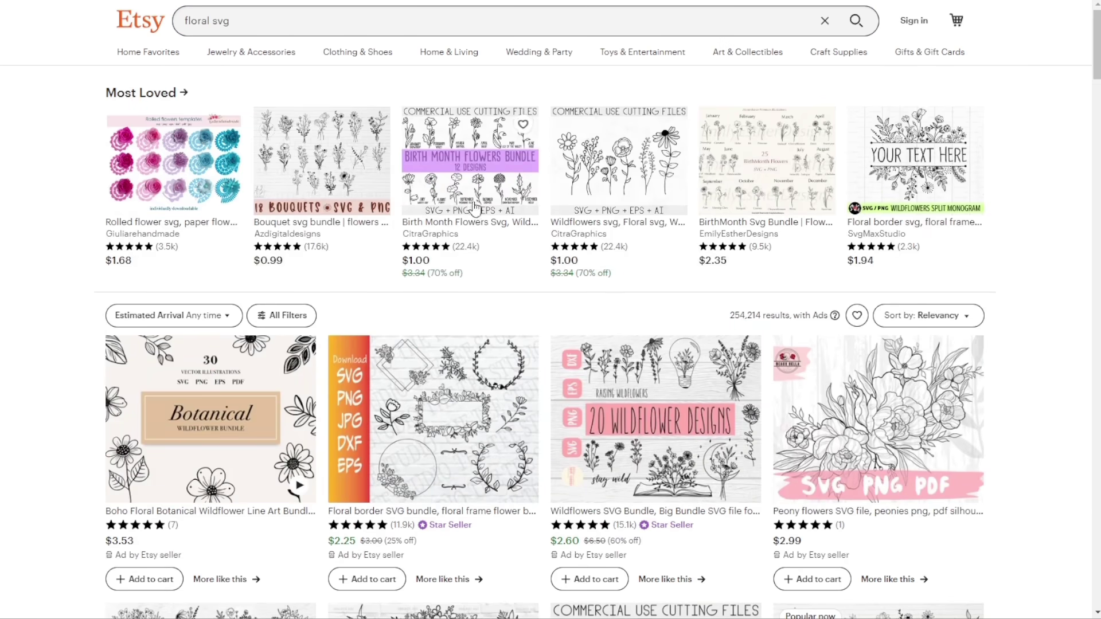
scroll(706, 404, down, 5)
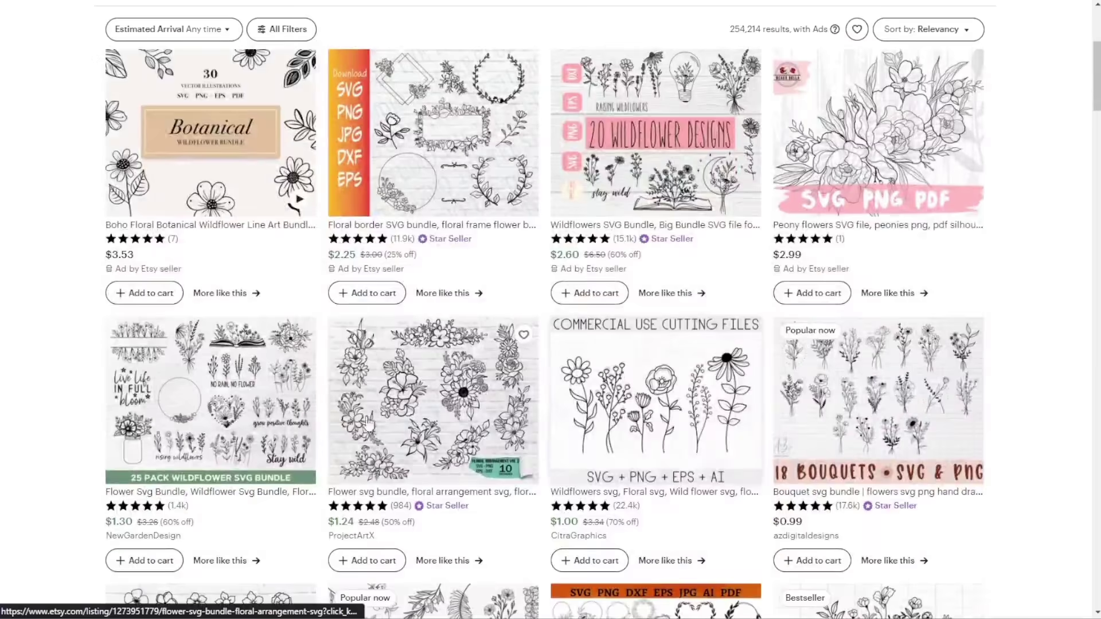
scroll(344, 413, down, 5)
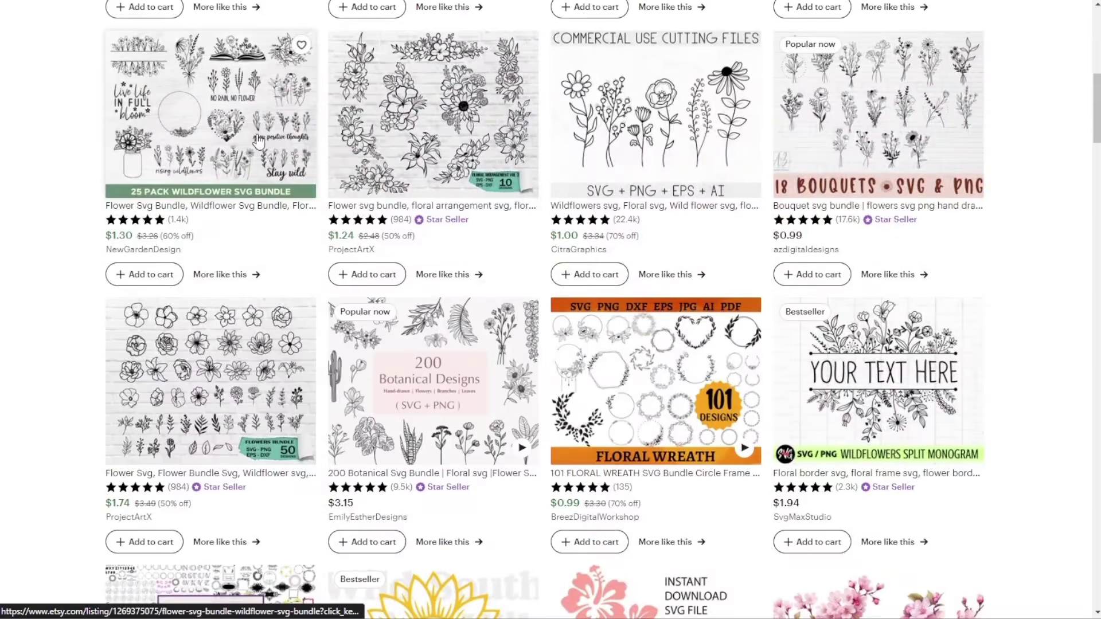
scroll(549, 379, down, 8)
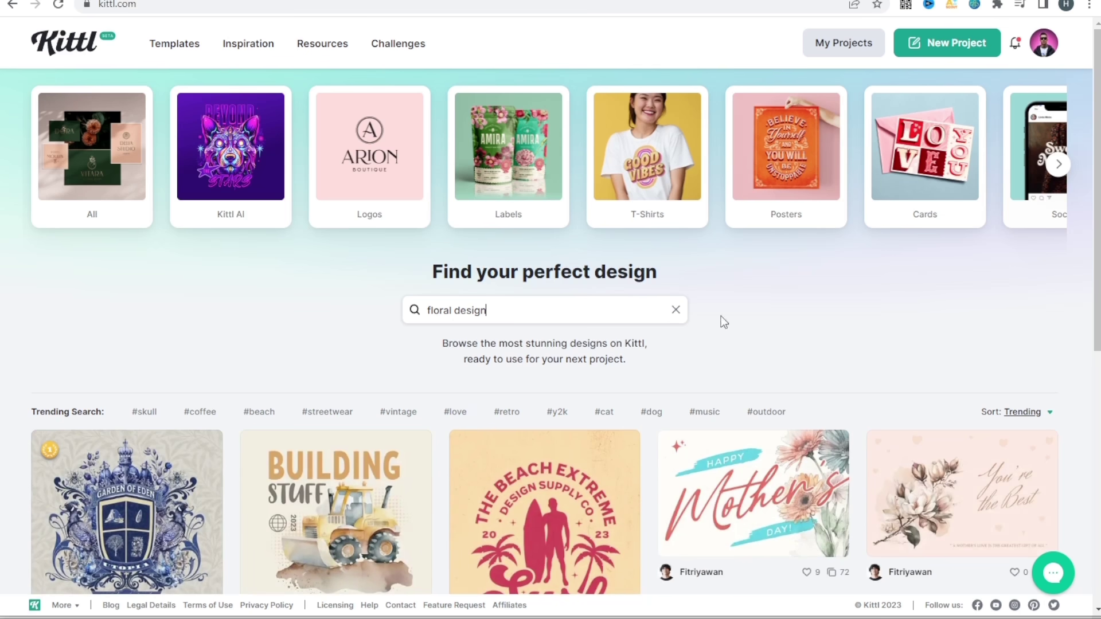
Step: Switch to Kittl and browse the "floral design" templates for suitable flower-themed artwork
scroll(842, 316, down, 6)
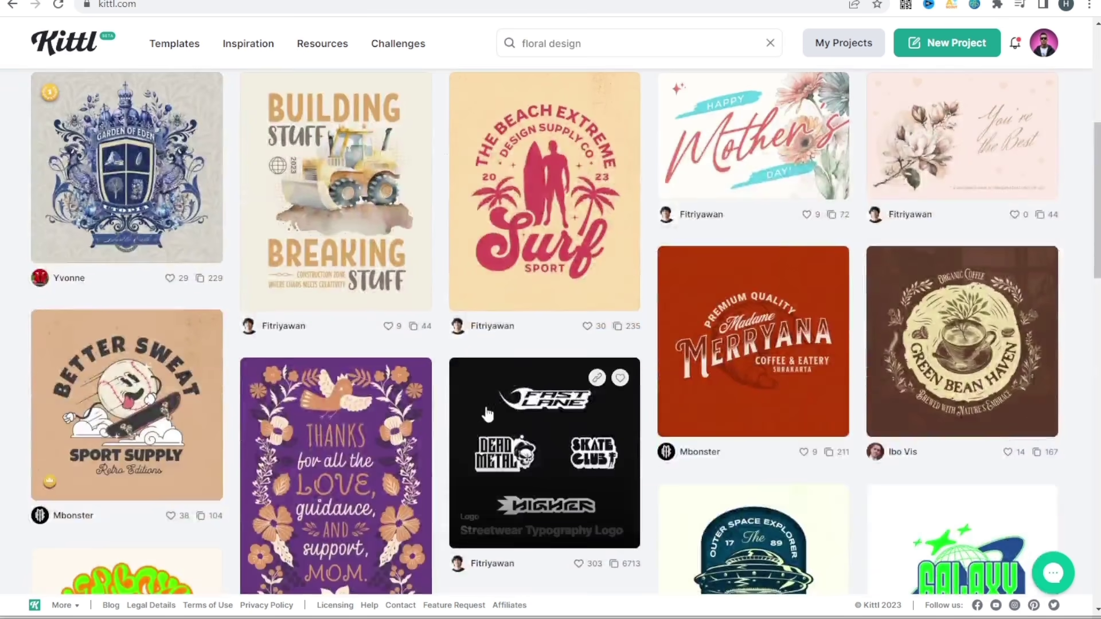
scroll(349, 353, down, 3)
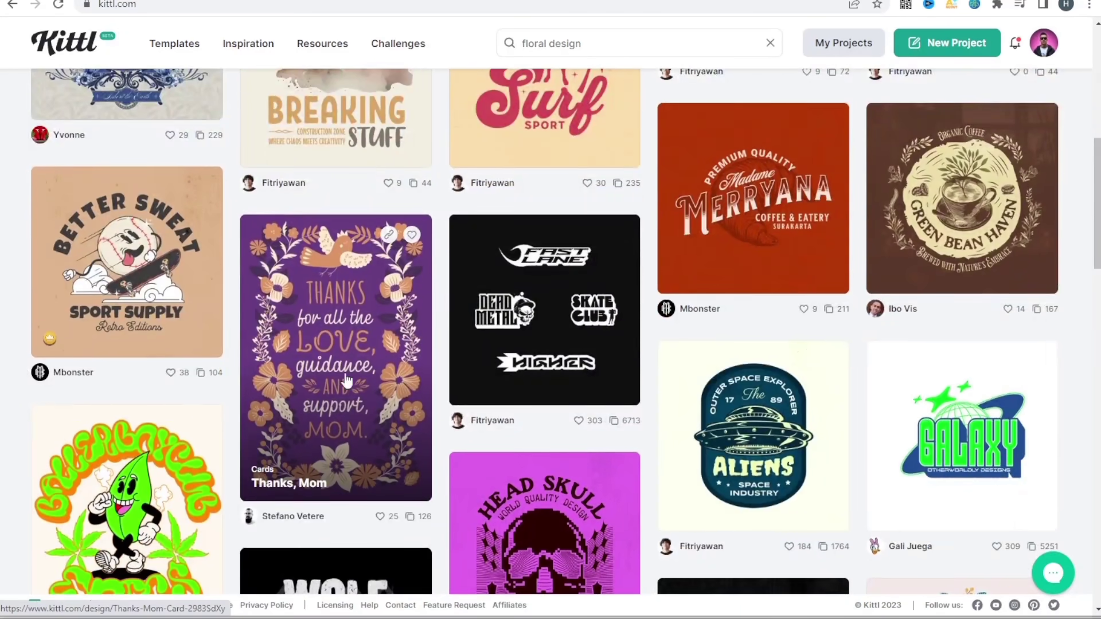
scroll(348, 380, down, 1)
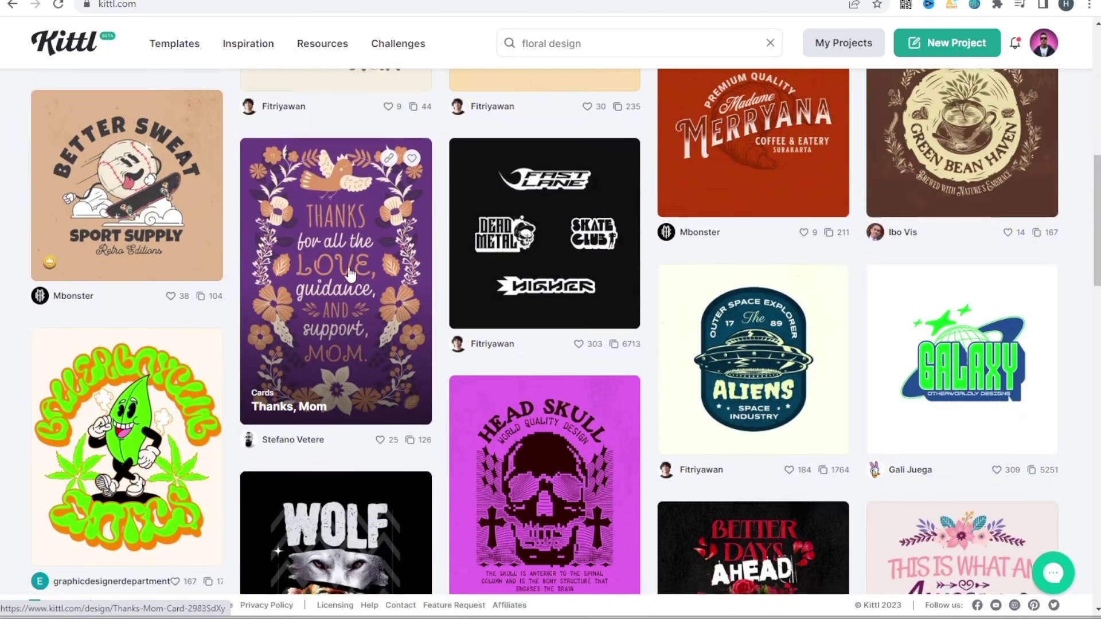
scroll(958, 304, down, 5)
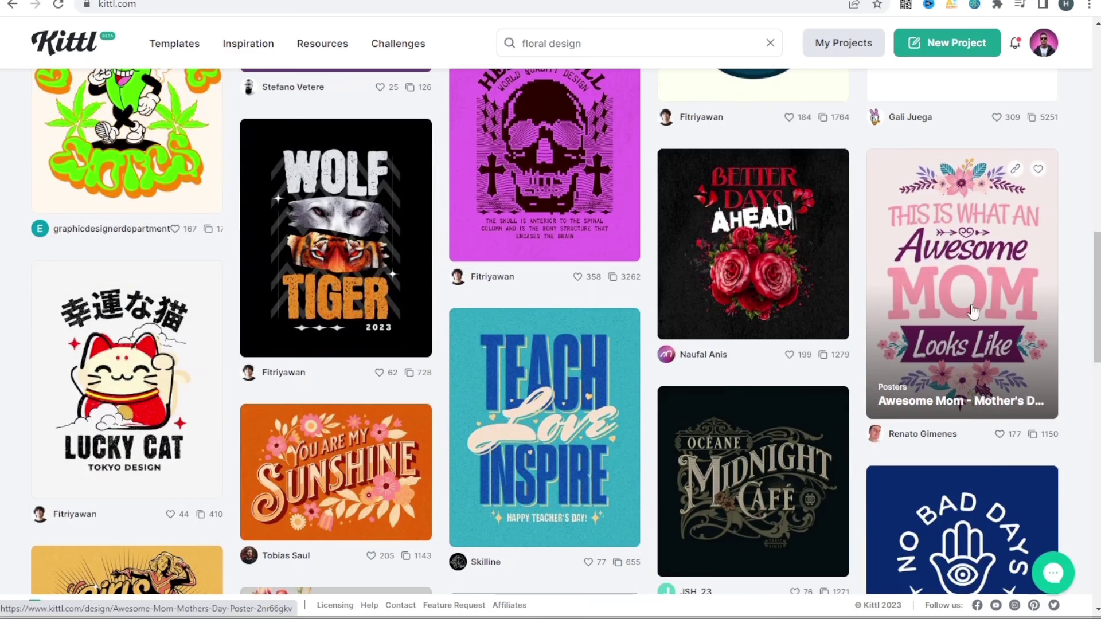
scroll(321, 189, down, 4)
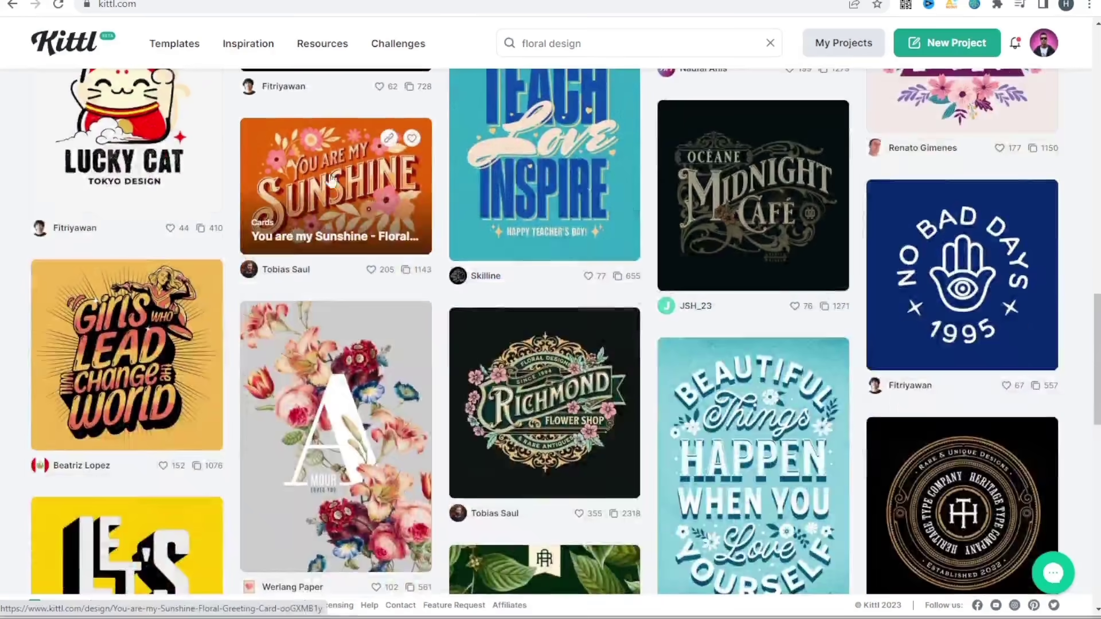
scroll(401, 274, down, 7)
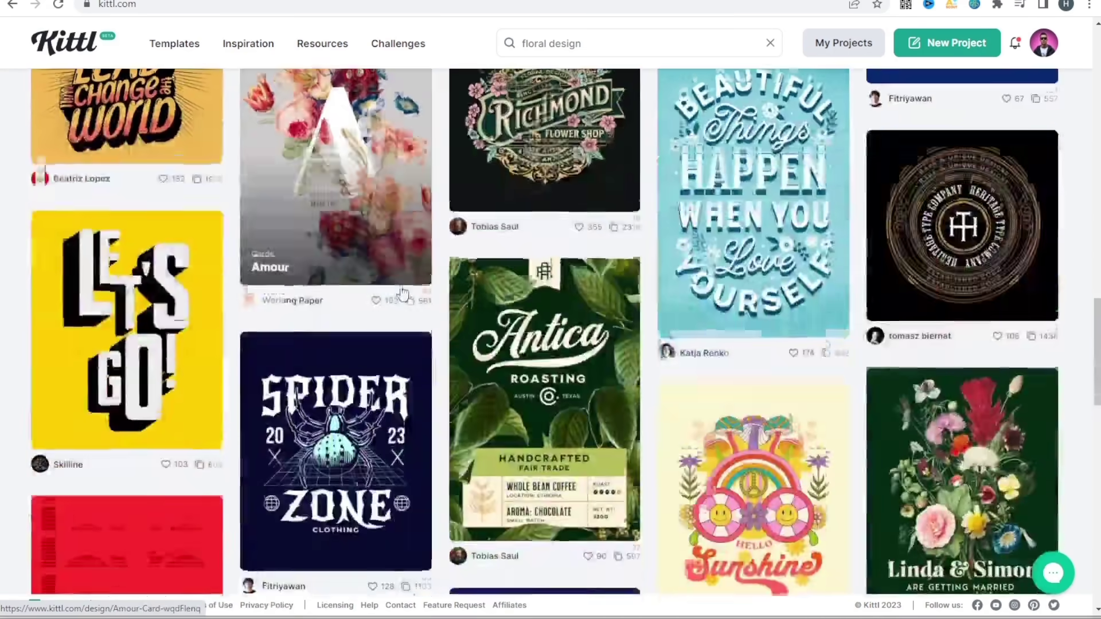
scroll(401, 291, up, 4)
scroll(574, 333, down, 4)
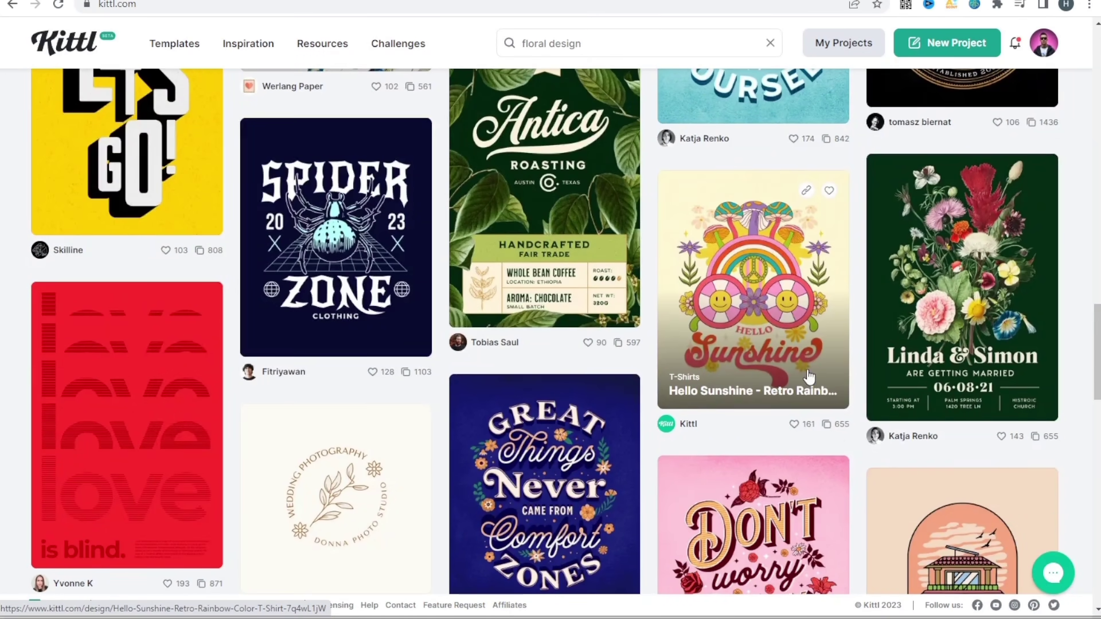
Step: Open the Hello Sunshine retro rainbow T-shirt template in a new browser tab
scroll(792, 374, down, 5)
scroll(791, 374, up, 6)
right_click(758, 371)
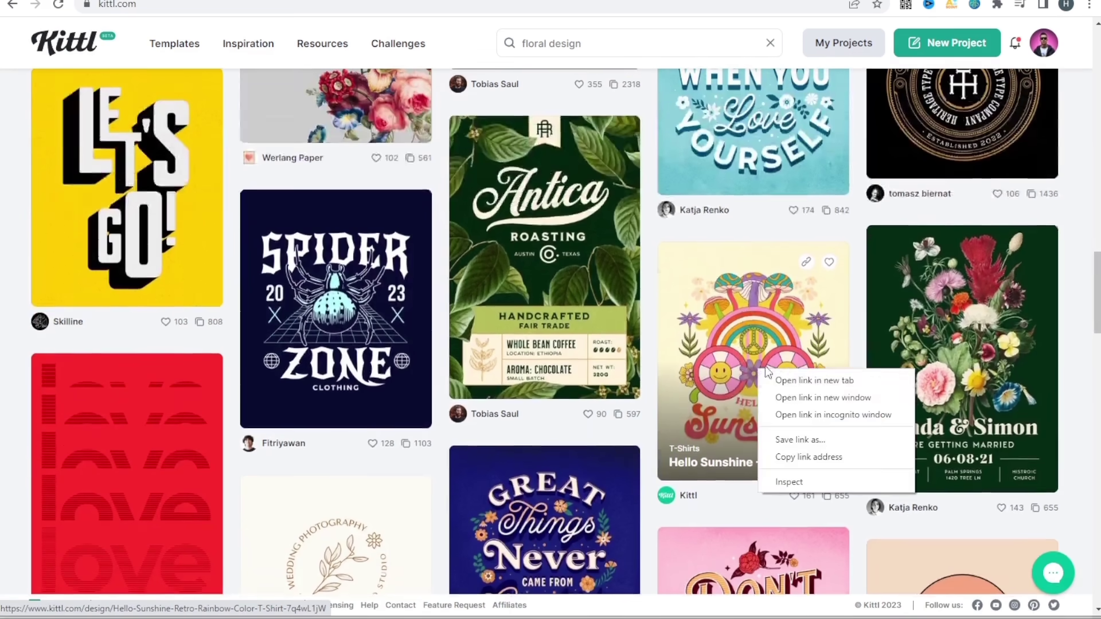
click(799, 379)
Step: Start projects from the You are my Sunshine floral greeting card template and the Hello Sunshine T-shirt template
scroll(541, 401, down, 2)
scroll(505, 396, up, 12)
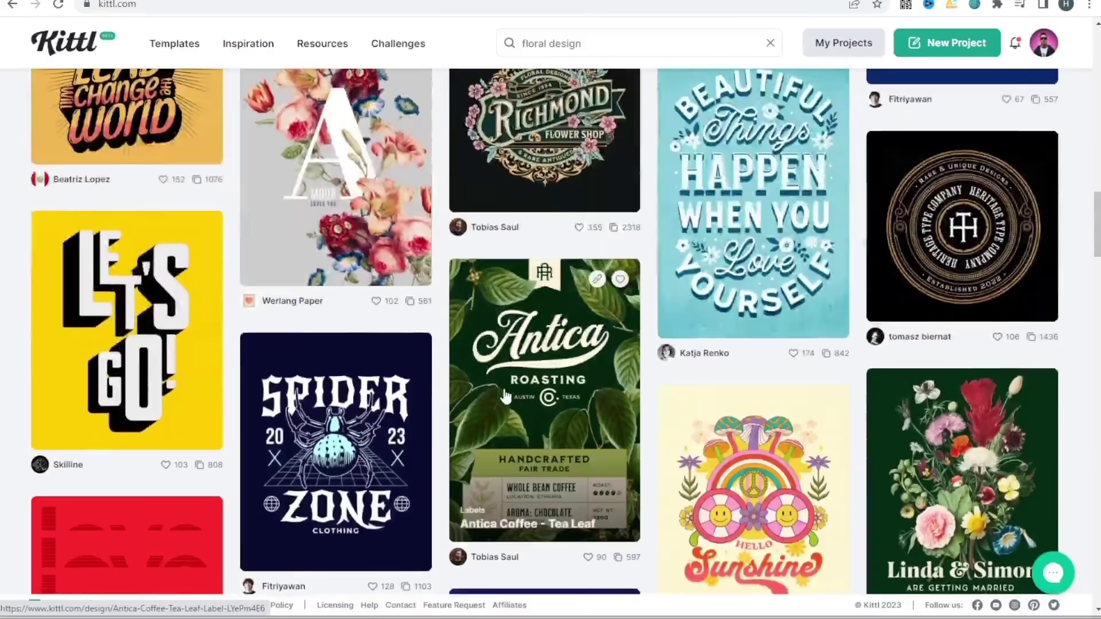
scroll(505, 396, up, 2)
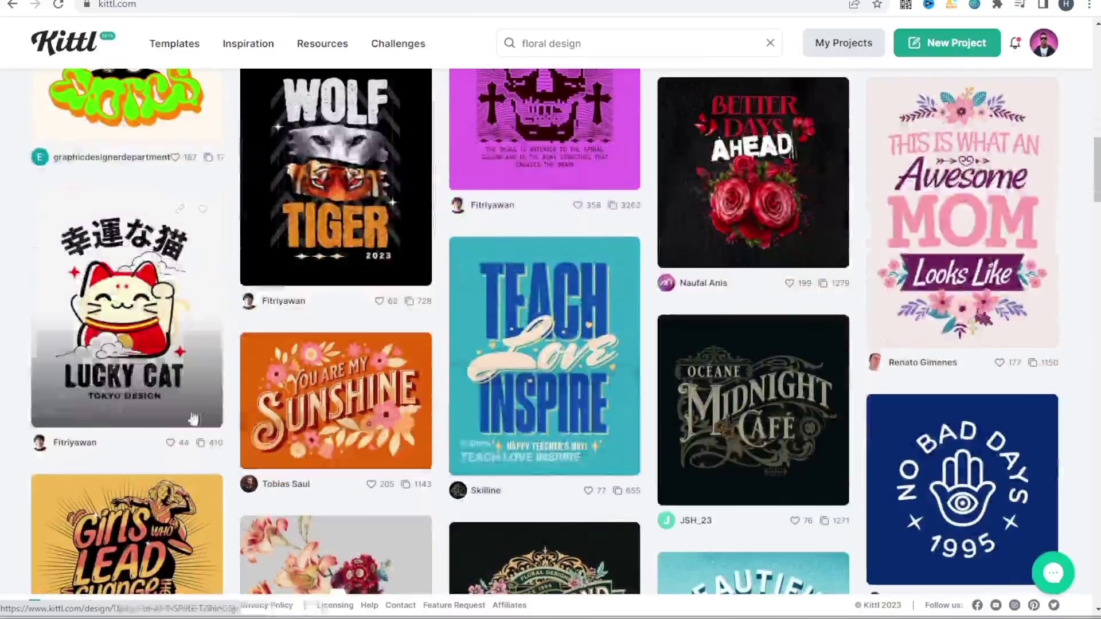
click(328, 396)
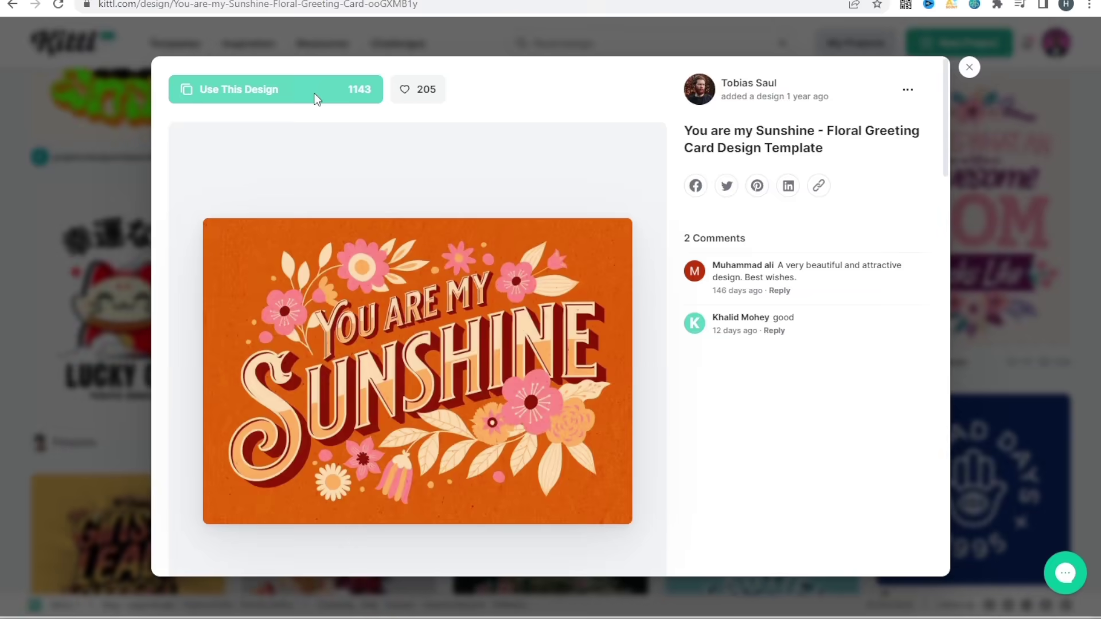
click(313, 101)
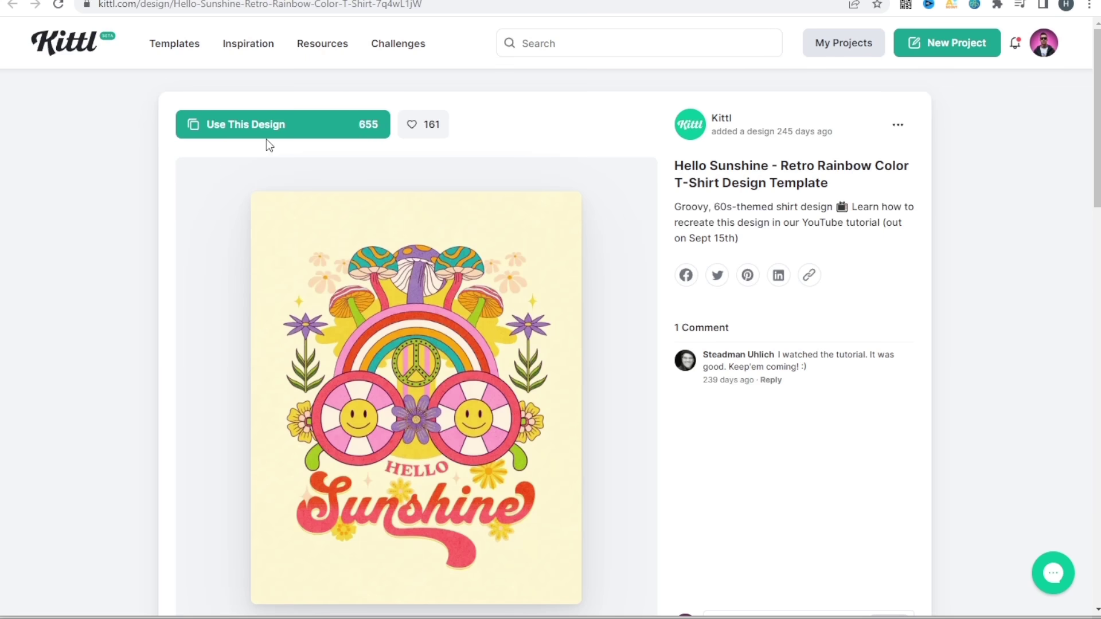
click(268, 136)
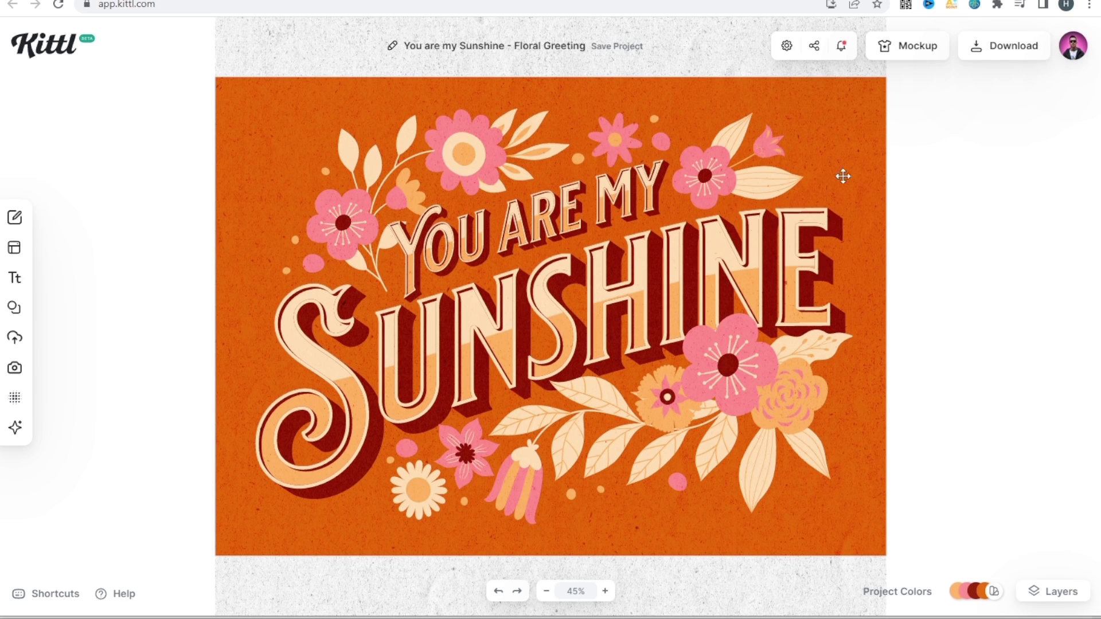
Step: Resize the You are my Sunshine artboard to a custom size of 12 × 16 inches
click(788, 46)
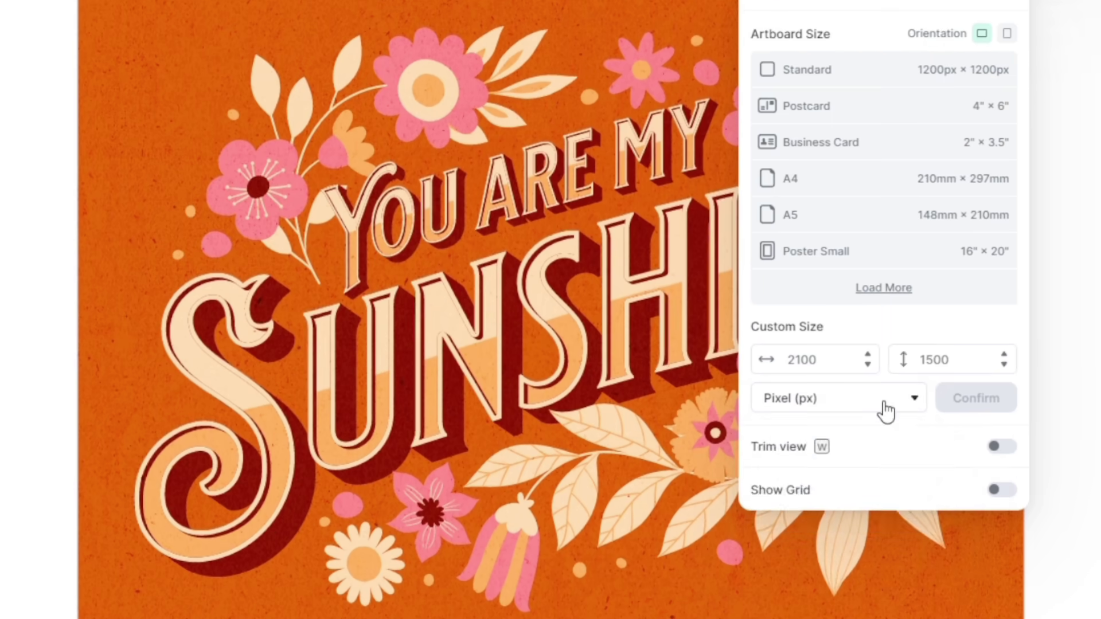
click(787, 373)
click(752, 415)
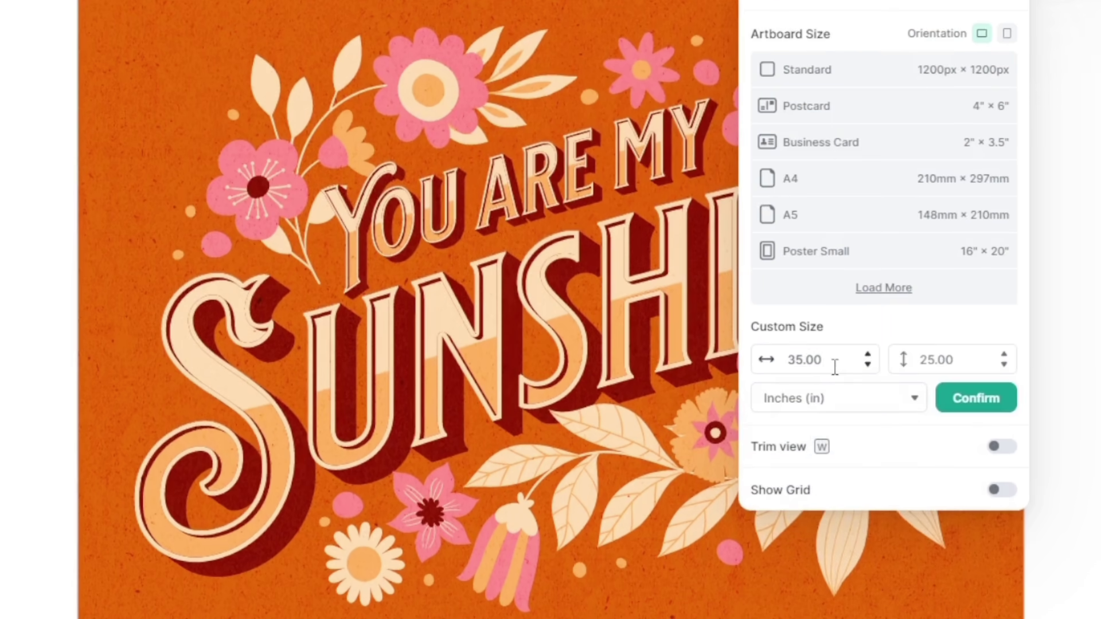
double_click(835, 367)
text(12)
key(Tab)
text(16)
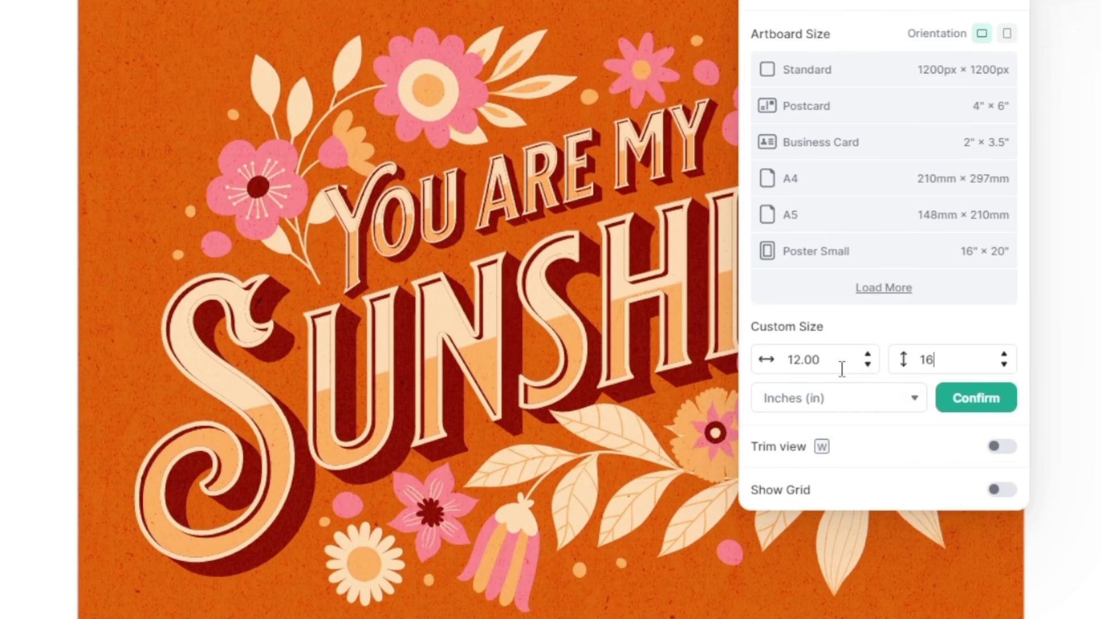
click(975, 400)
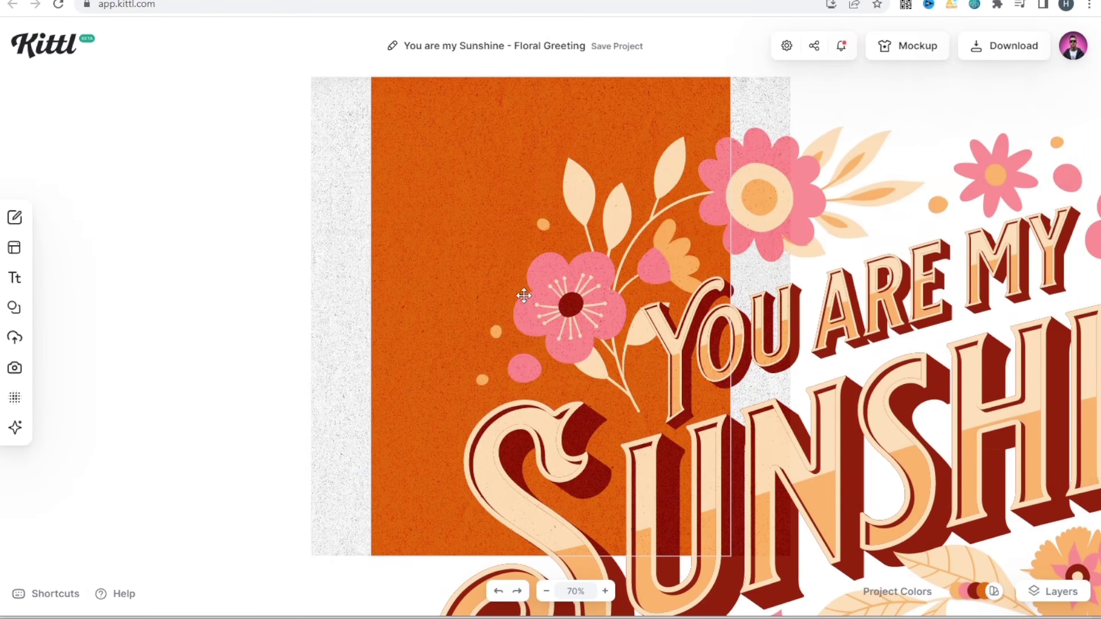
Step: Scale down all the lettering and flowers together and place them over the upper half of the artboard
drag(524, 295, 400, 320)
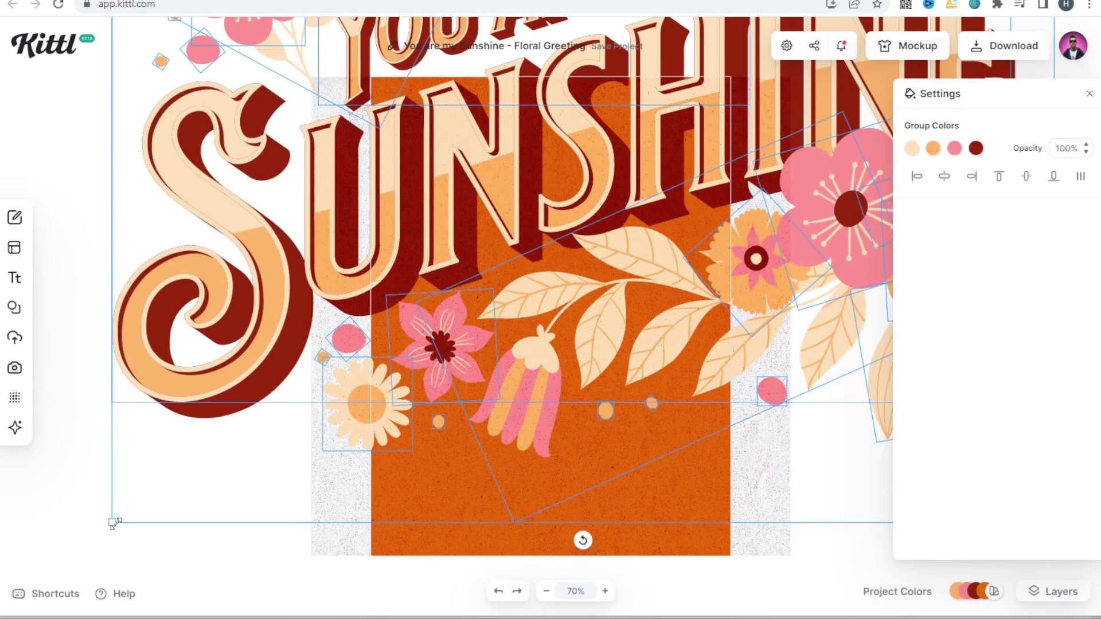
key(ctrl+z)
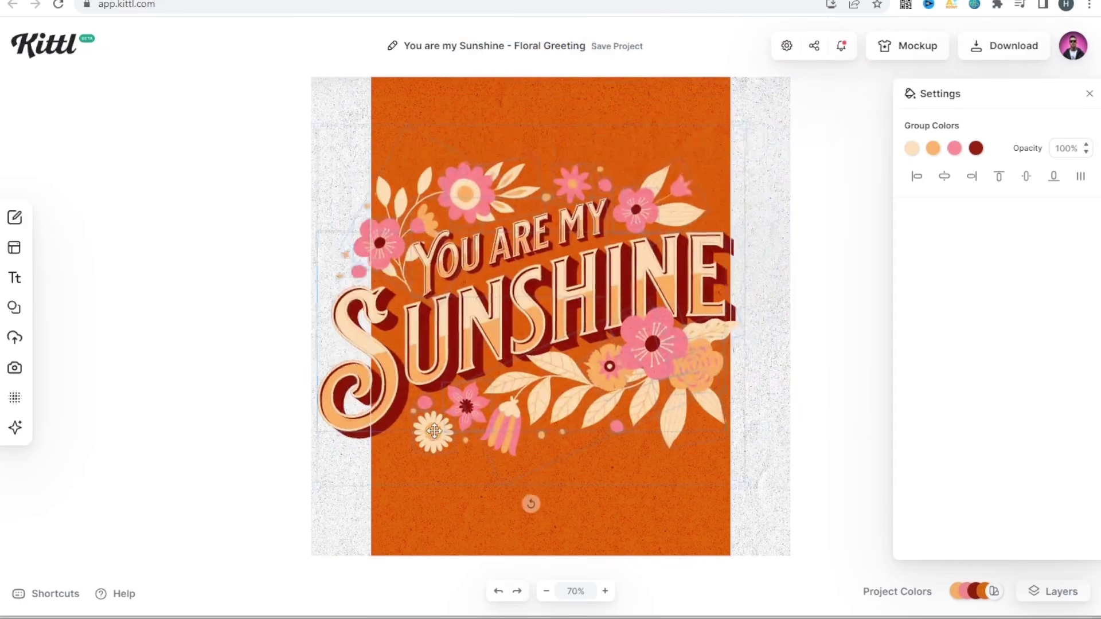
drag(434, 431, 452, 362)
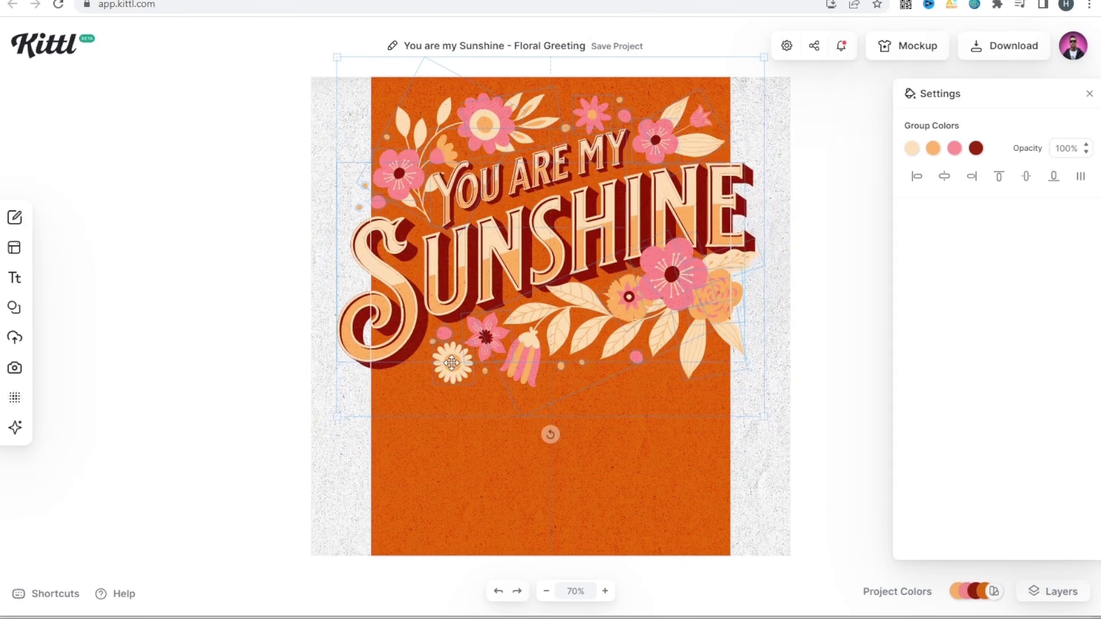
Step: Remove the grainy texture overlay covering the You are my Sunshine design
click(602, 467)
right_click(602, 467)
click(491, 464)
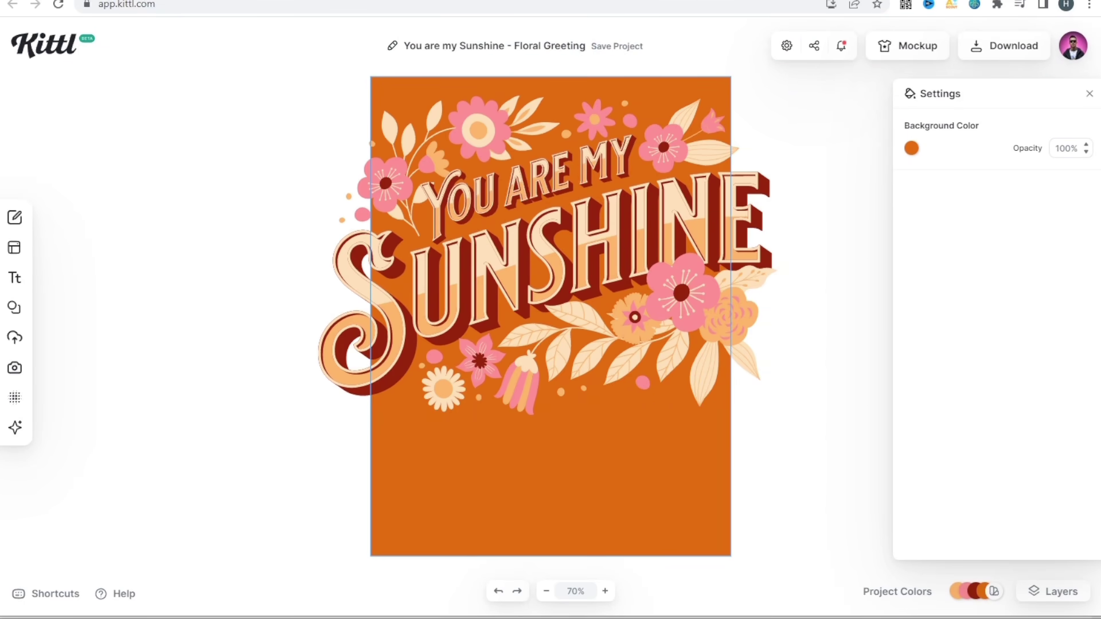
Step: Check which artwork the lower layers hold by hiding and reshowing the flower groups and the Sunshine text
click(1047, 602)
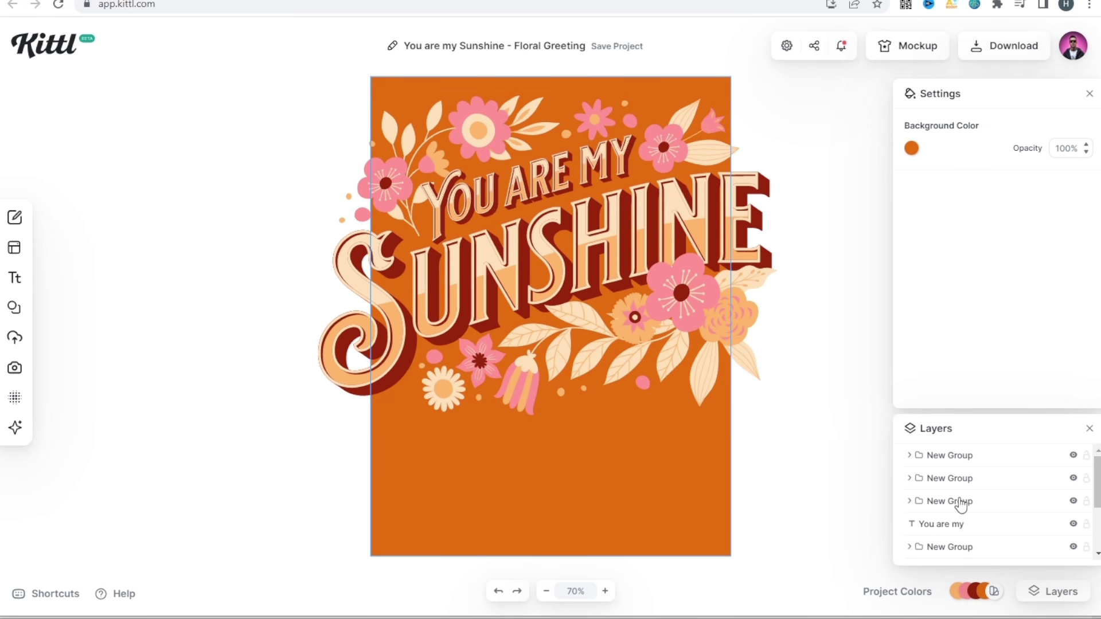
click(1073, 526)
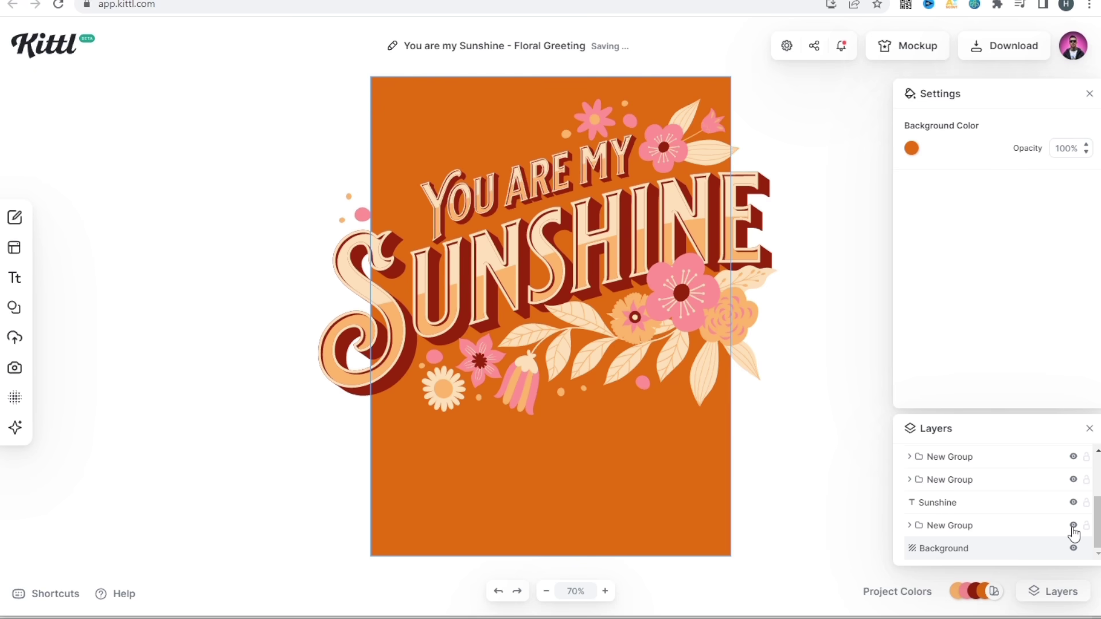
click(1072, 526)
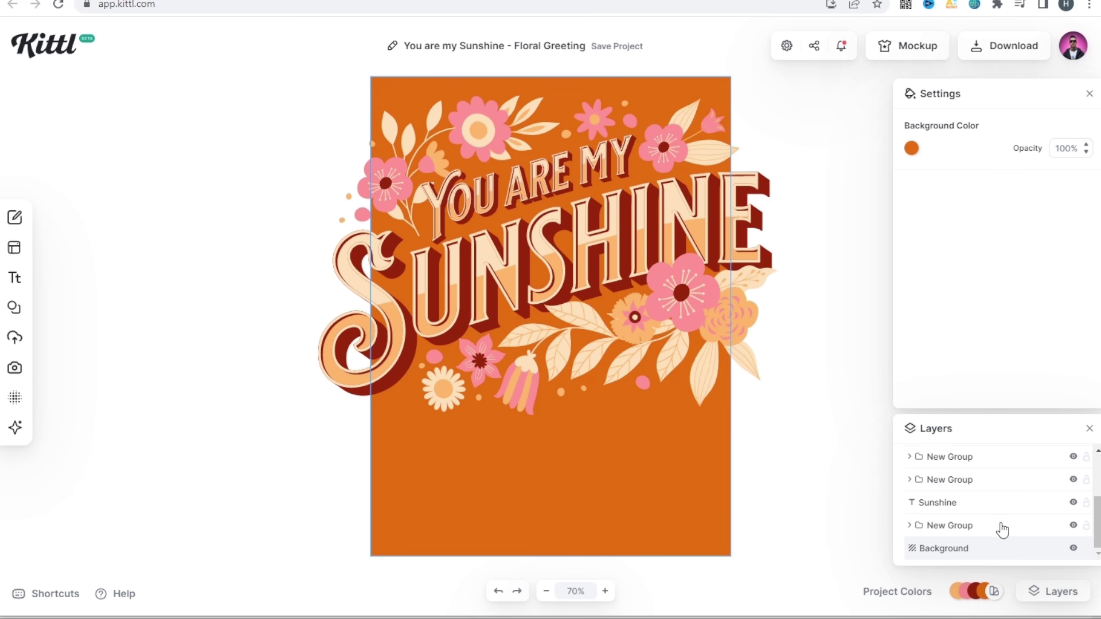
click(1073, 503)
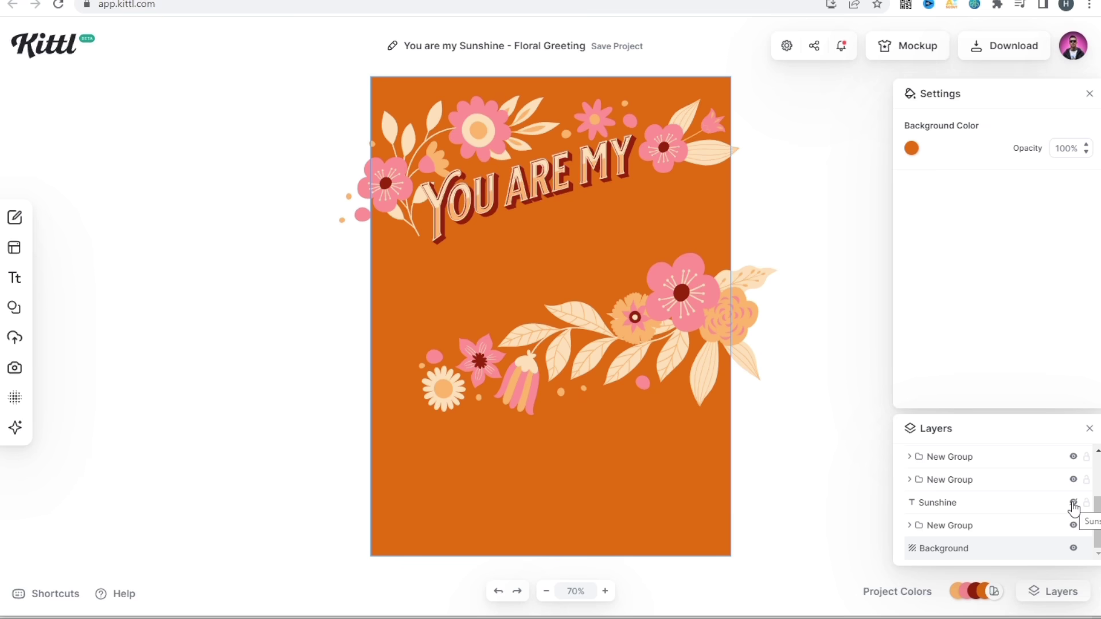
click(1073, 504)
click(1073, 480)
click(1073, 480)
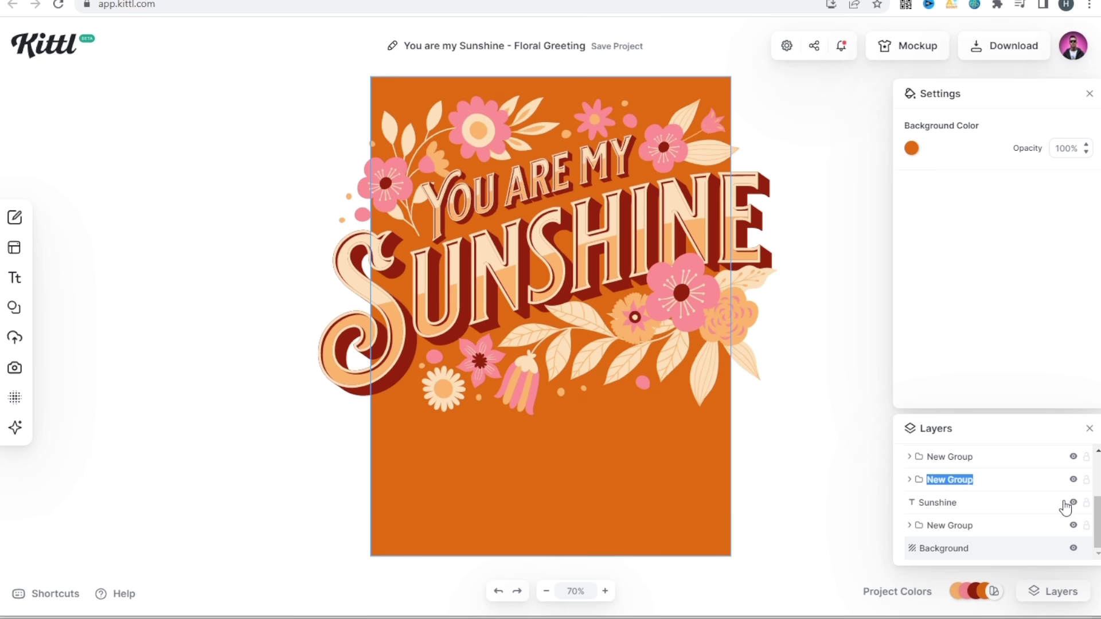
Step: Hide the orange Background layer and shrink all the artwork to fit within the artboard's width
click(1073, 549)
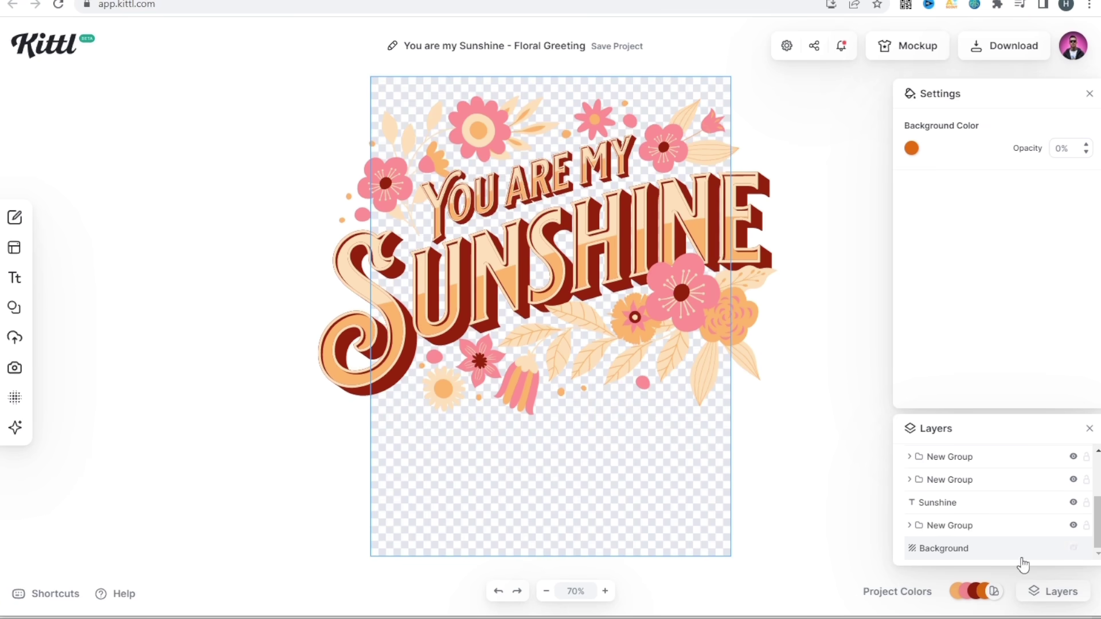
click(752, 355)
drag(782, 447, 740, 367)
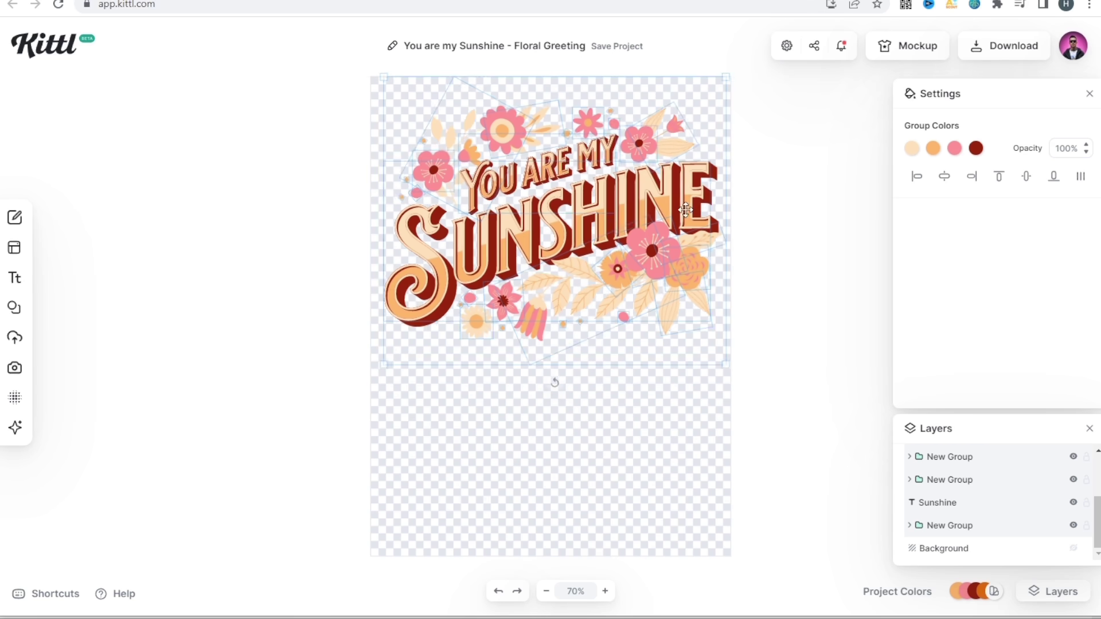
drag(685, 210, 682, 210)
key(Escape)
Step: Copy the script Sunshine lettering from the Hello Sunshine - Retro Rainbow Color project and paste it into the You are my Sunshine - Floral Greeting project
click(545, 0)
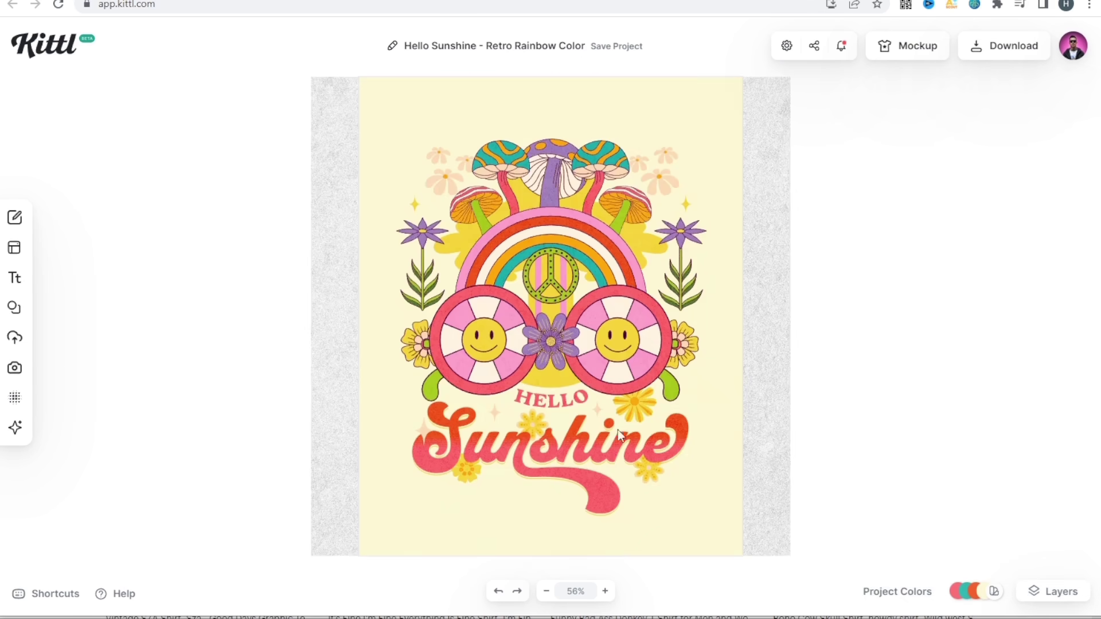
click(664, 470)
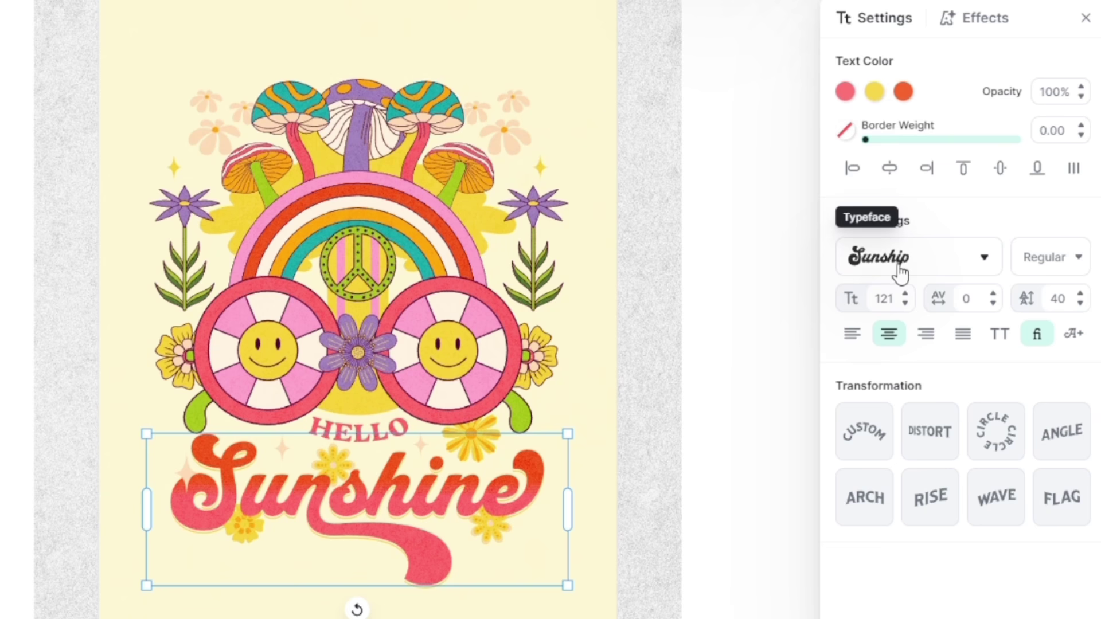
drag(319, 556, 338, 524)
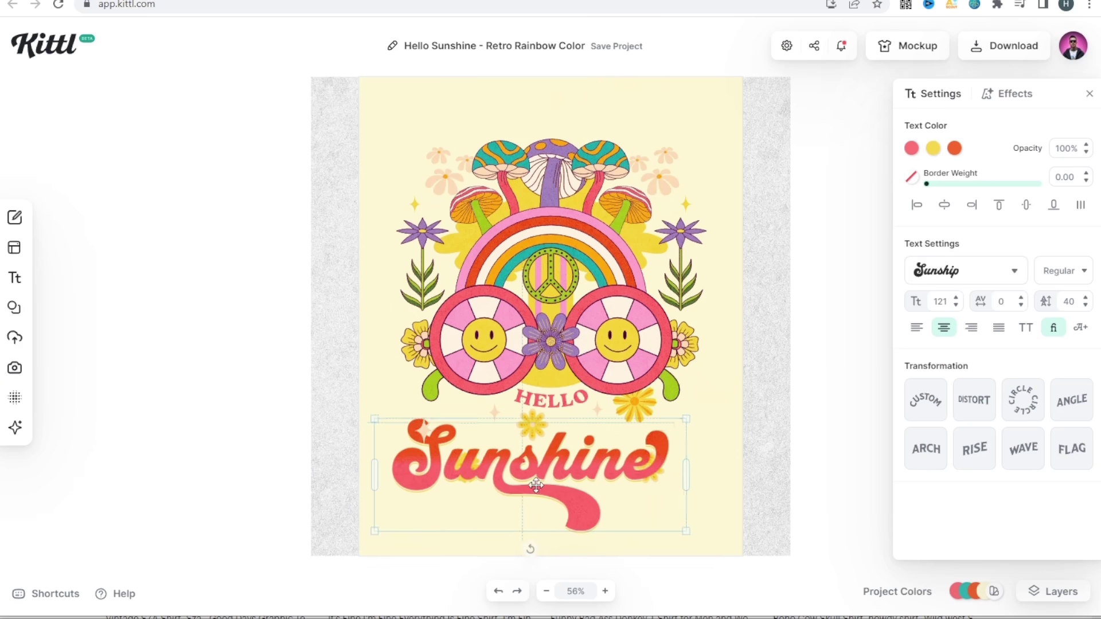
drag(535, 486, 533, 489)
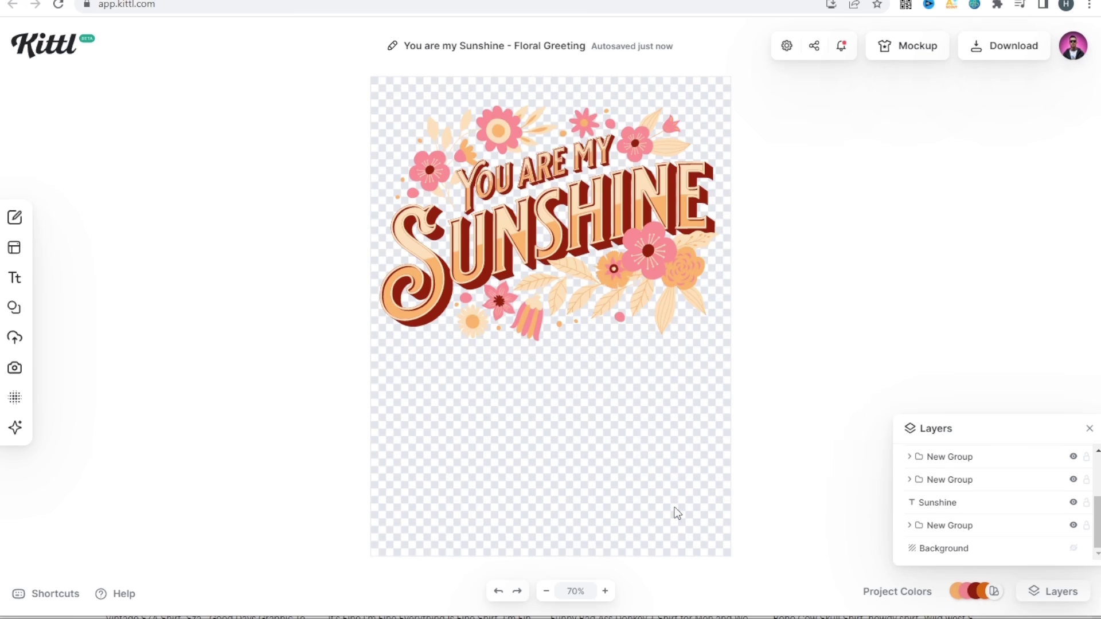
key(ctrl+v)
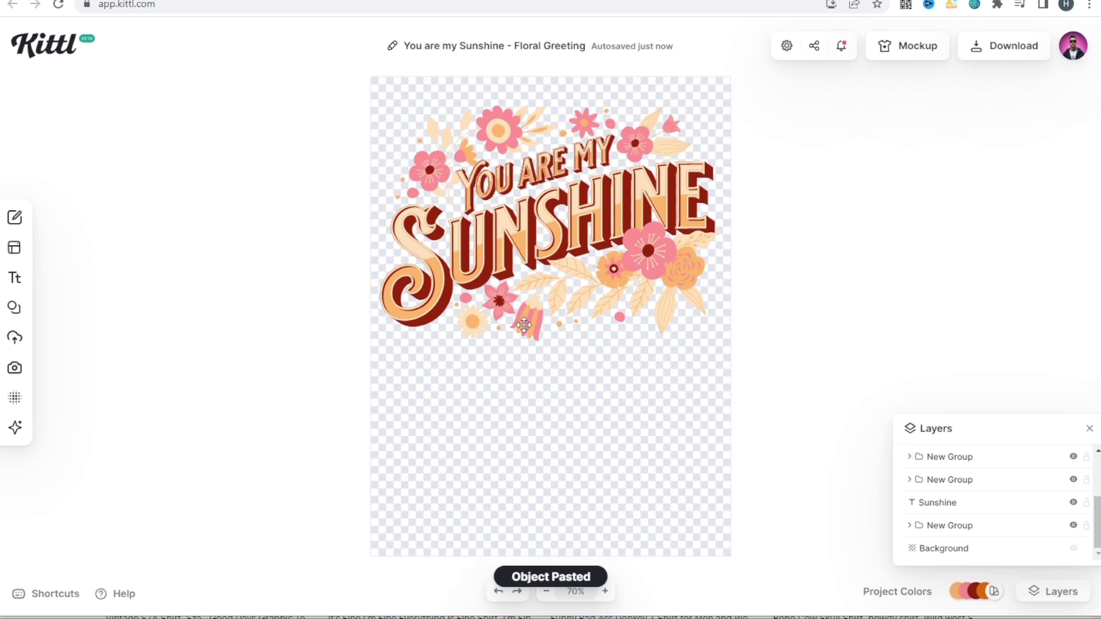
Step: Change the pasted script lettering to Grow and place it in the empty lower part of the artboard
drag(652, 547, 626, 372)
double_click(596, 395)
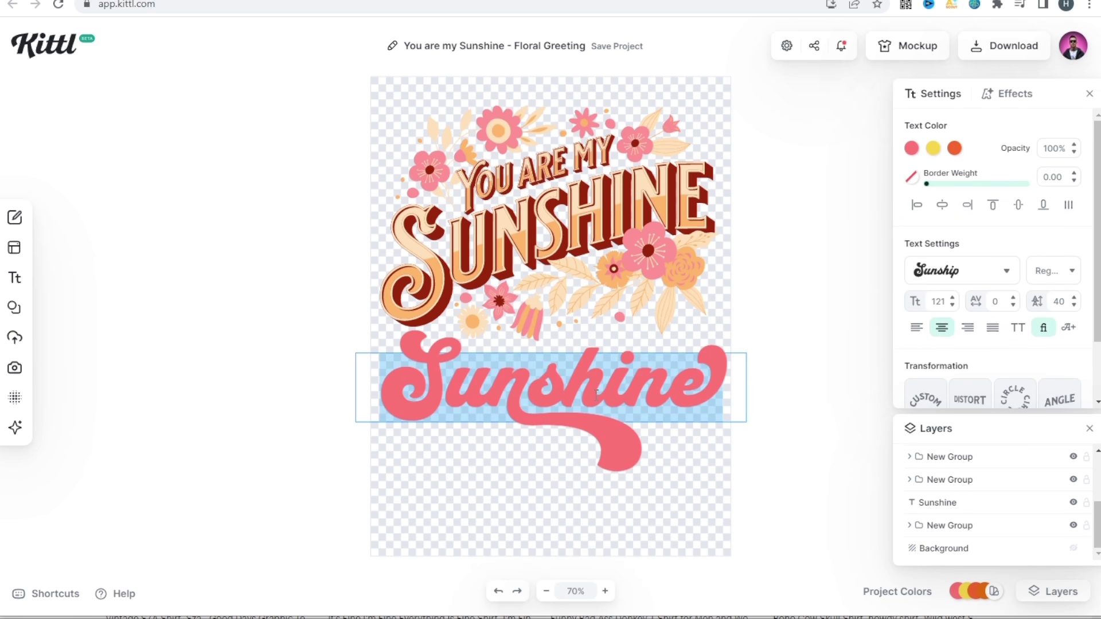
text(Grow)
key(Escape)
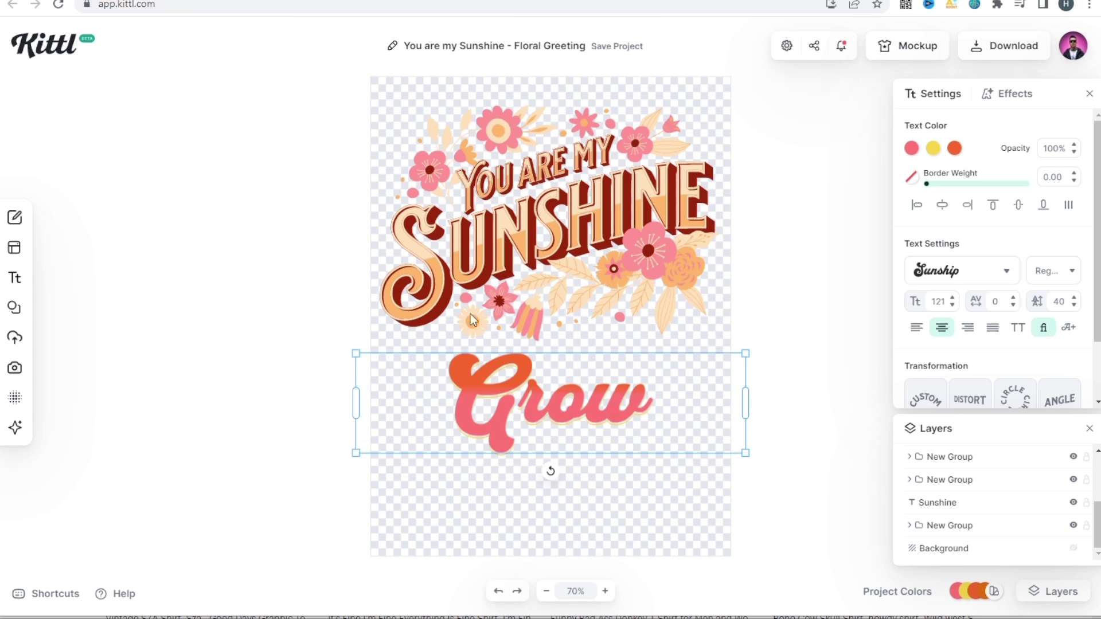
drag(613, 393, 480, 476)
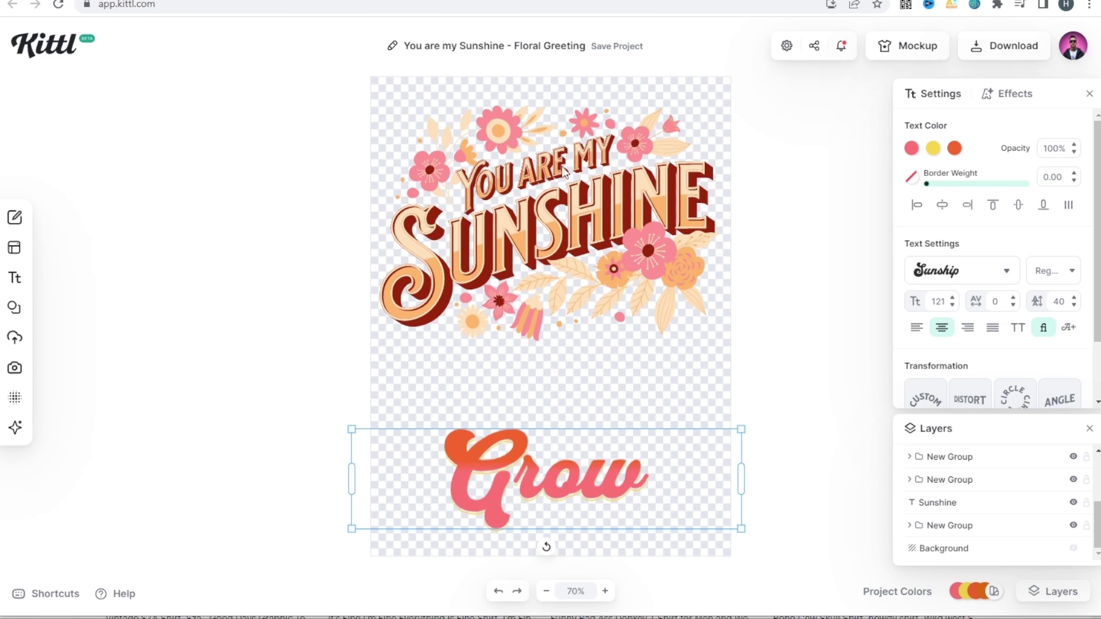
Step: Replace the You are my text with Grow and set its typeface to Sunship
click(520, 181)
double_click(480, 183)
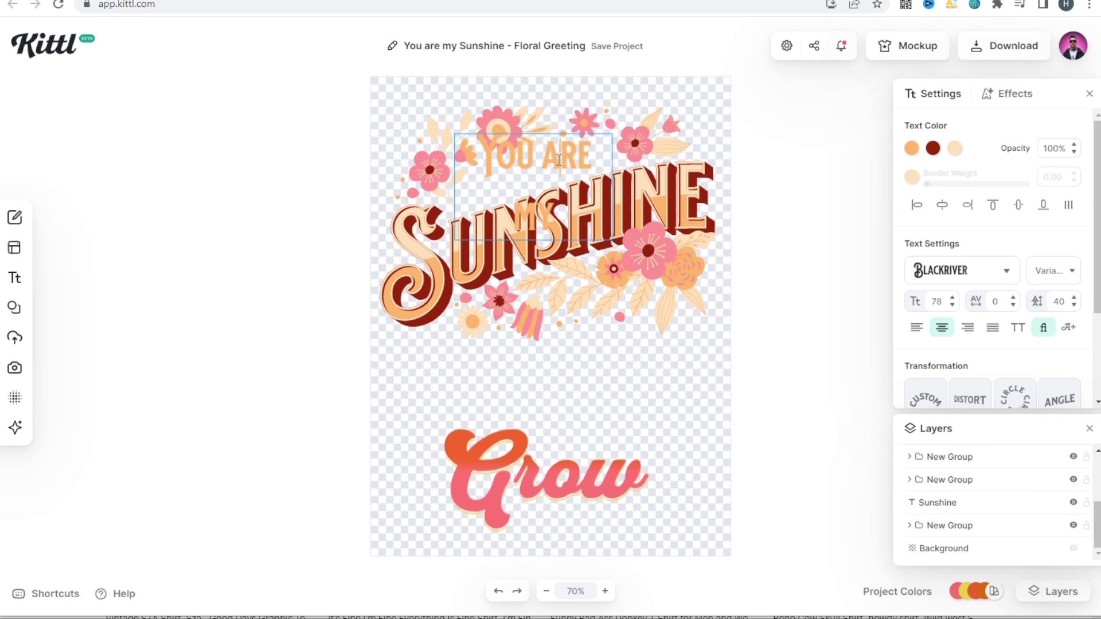
key(ctrl+a)
text(Grow)
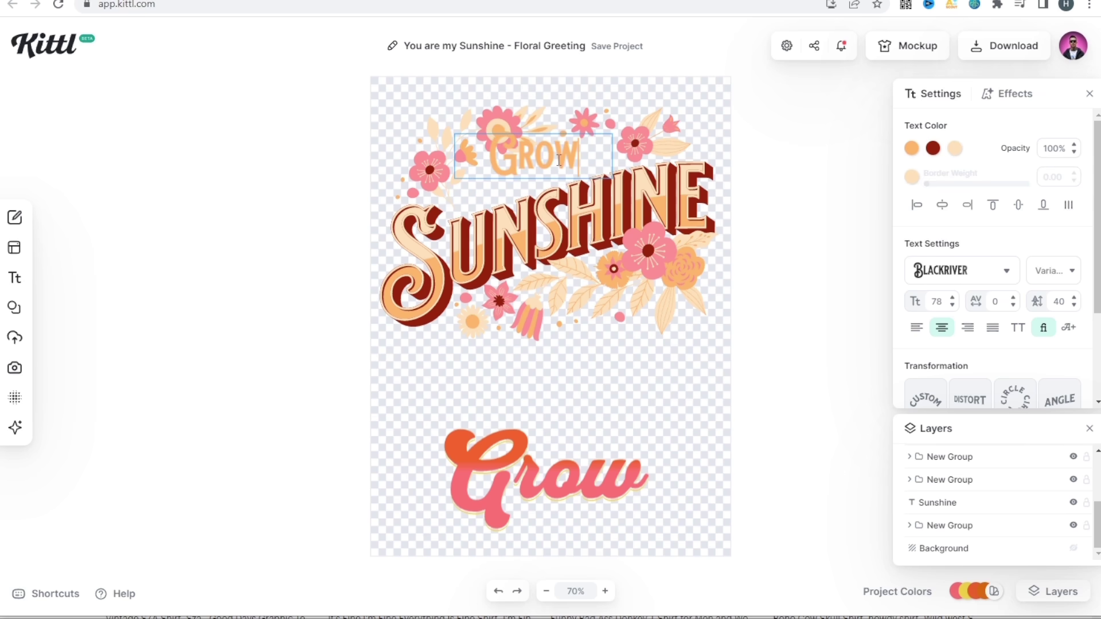
key(Escape)
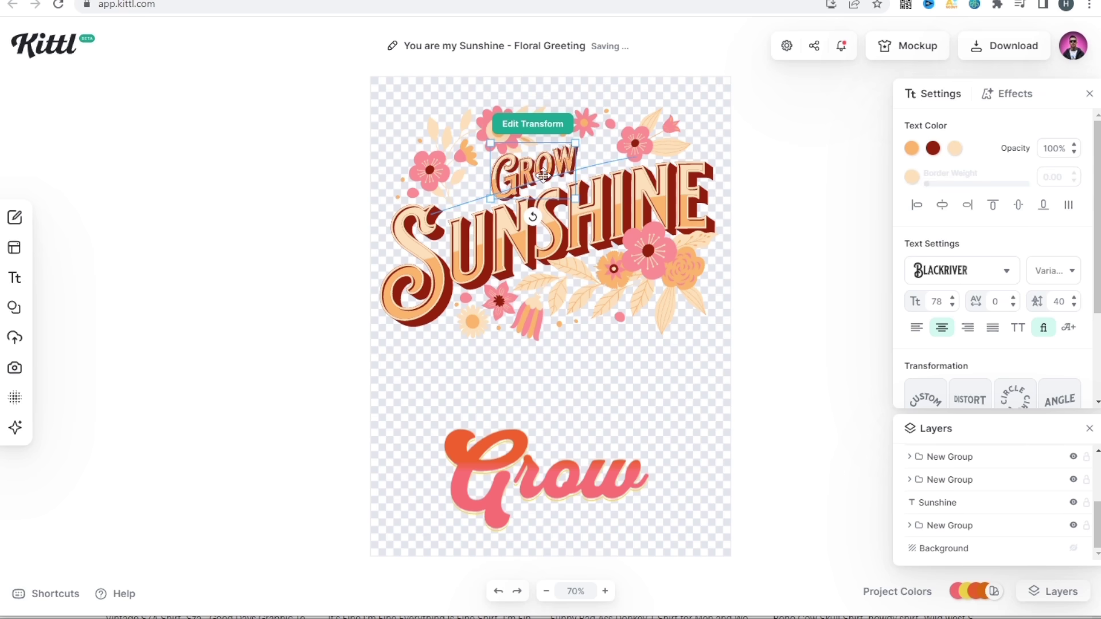
click(972, 270)
click(763, 363)
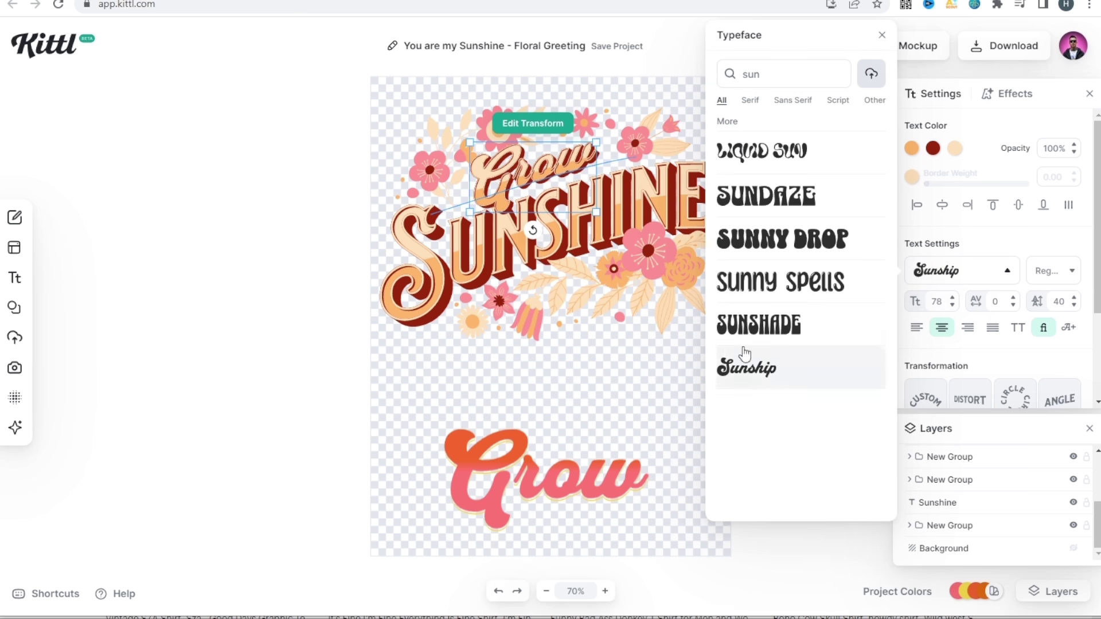
click(677, 370)
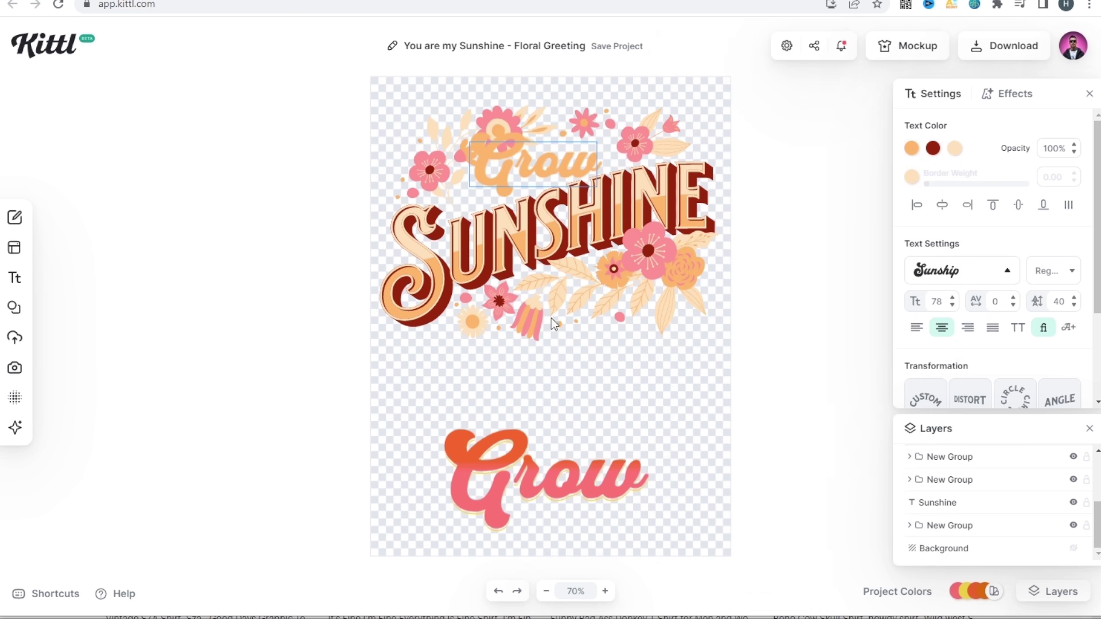
Step: Compare the two Grow texts and delete the upper one above Sunshine
click(662, 230)
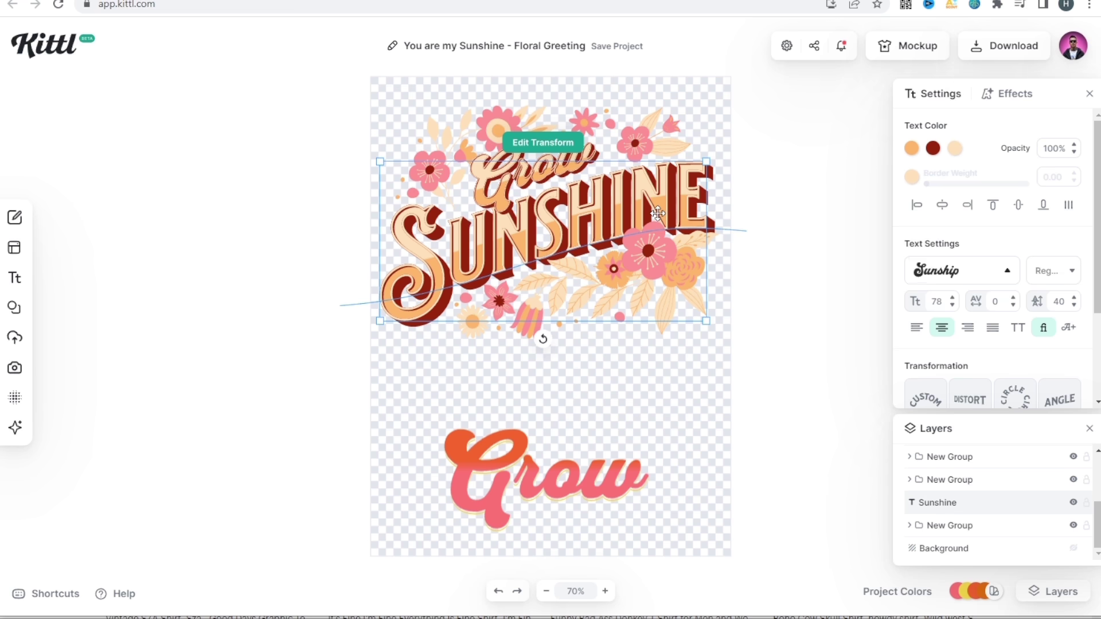
click(565, 473)
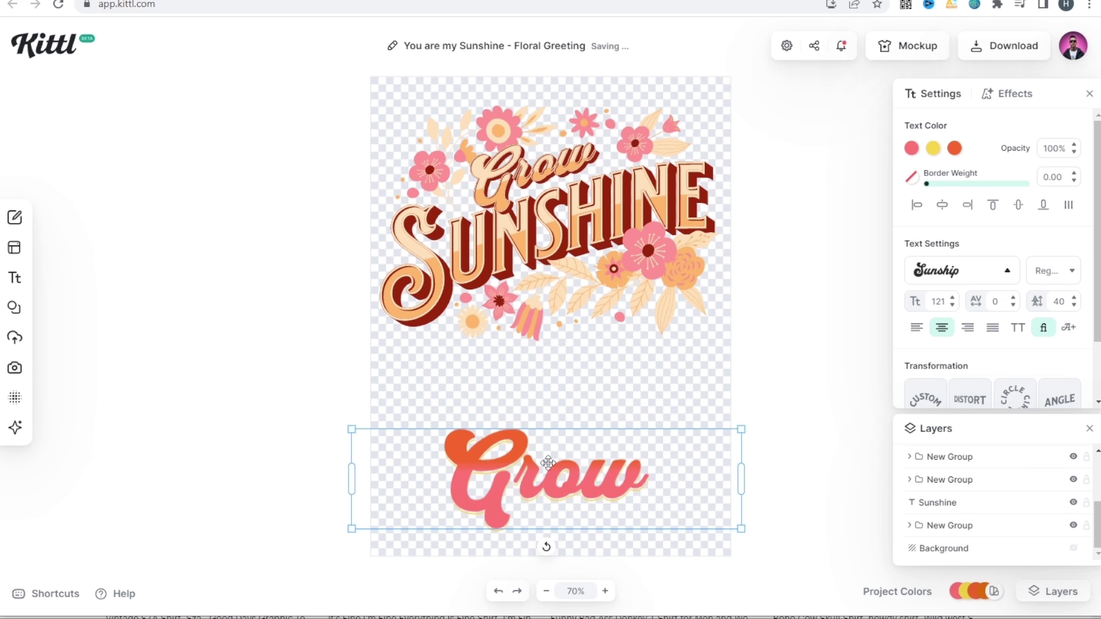
click(546, 151)
click(594, 209)
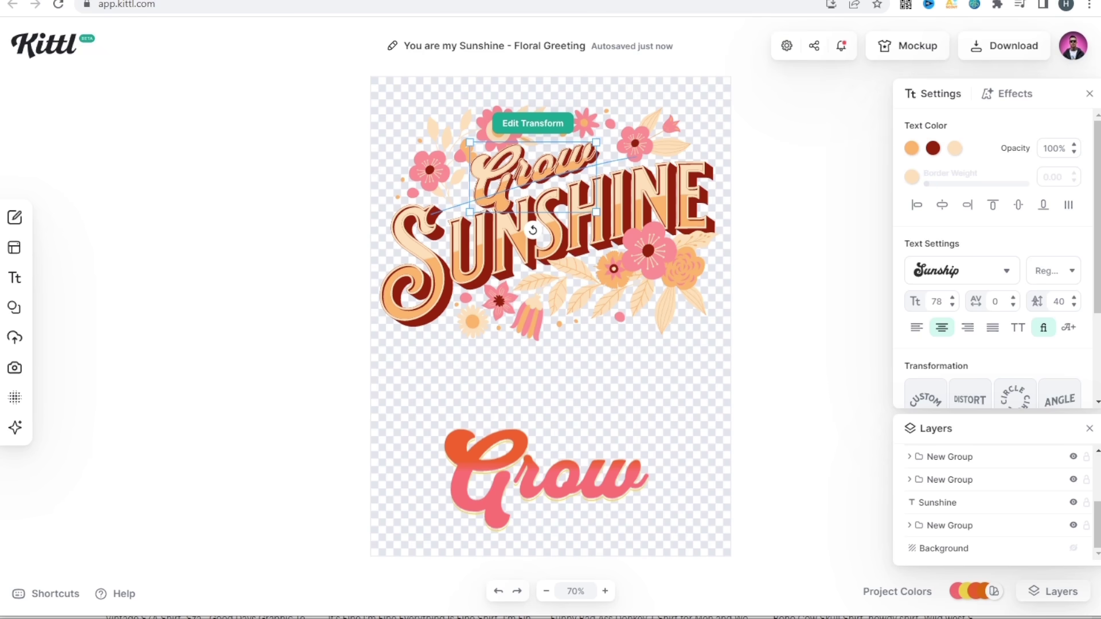
scroll(1045, 348, down, 3)
key(Delete)
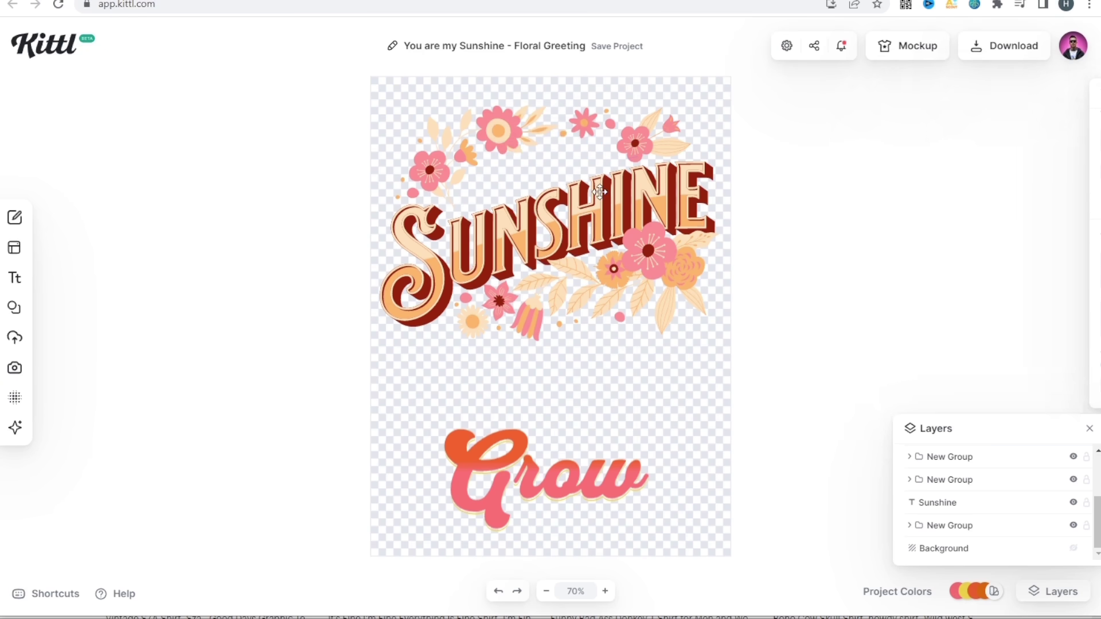
Step: Delete the large Sunshine lettering from between the flowers
click(595, 232)
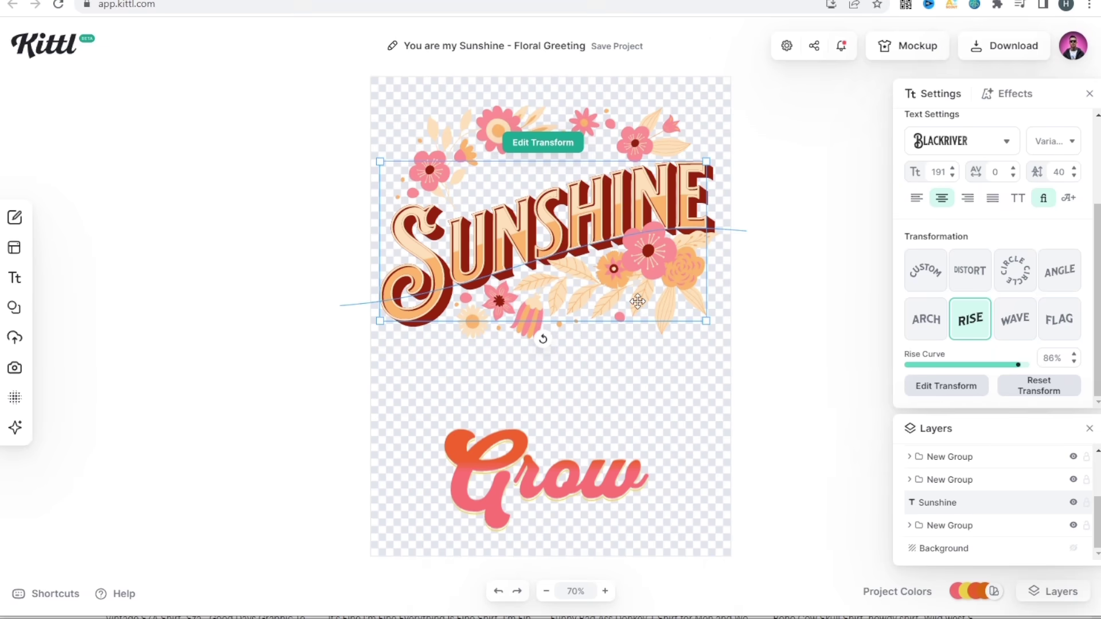
key(BackSpace)
key(BackSpace)
key(BackSpace)
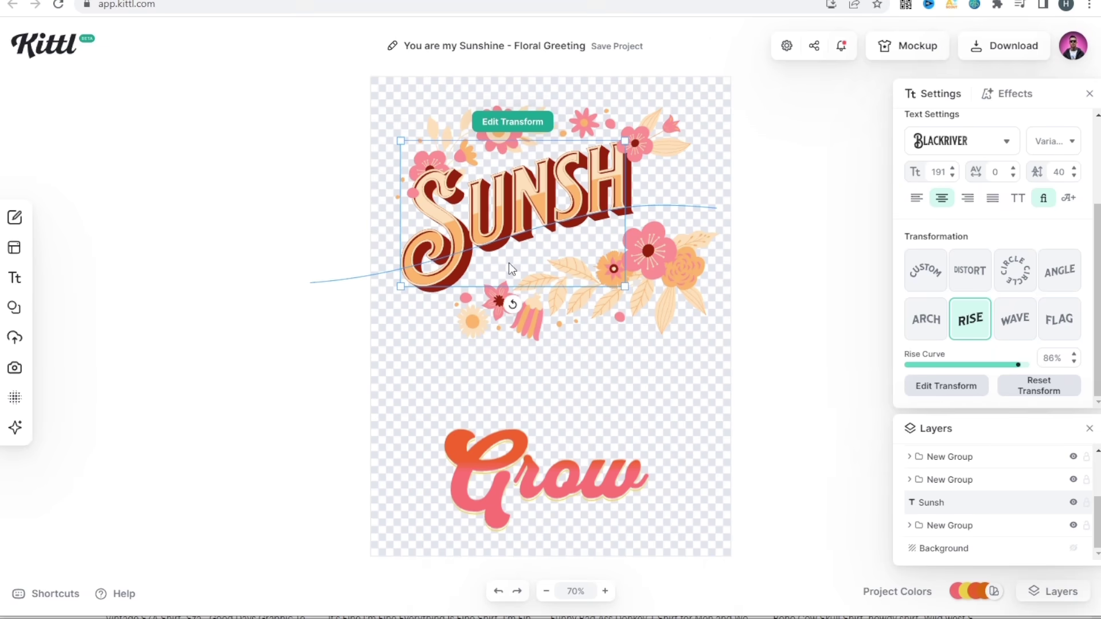
key(Delete)
Step: Move the Grow lettering up between the upper flowers and scale it down to size 82
click(524, 467)
drag(524, 467, 529, 180)
drag(735, 233, 609, 193)
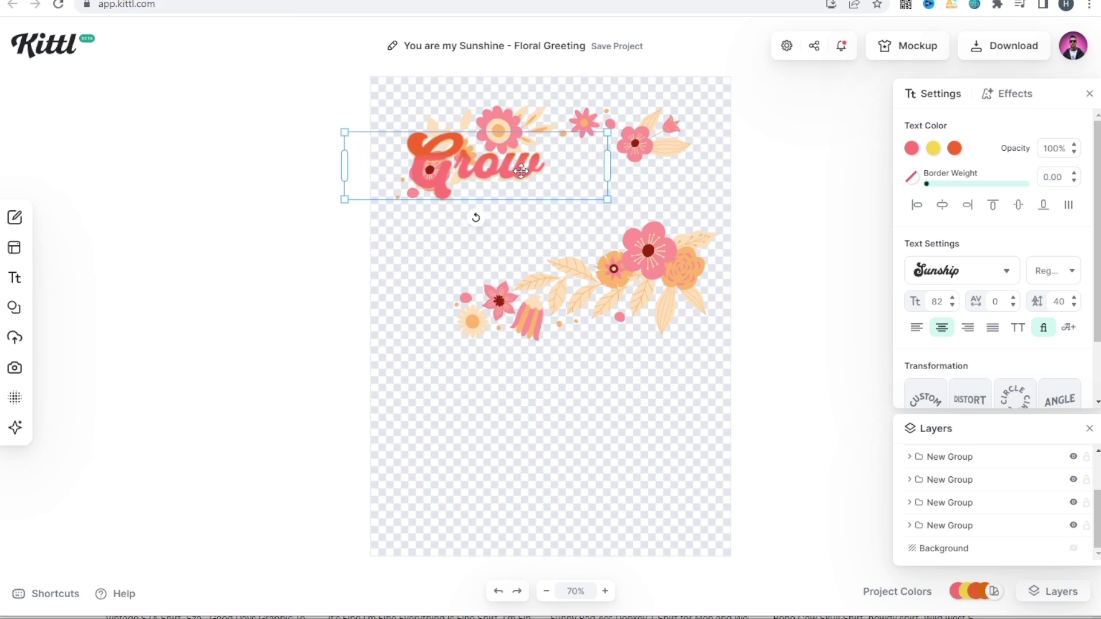
drag(521, 171, 593, 176)
Step: Apply the Wave transformation to the Grow lettering and adjust a point on its curve
scroll(1043, 341, down, 1)
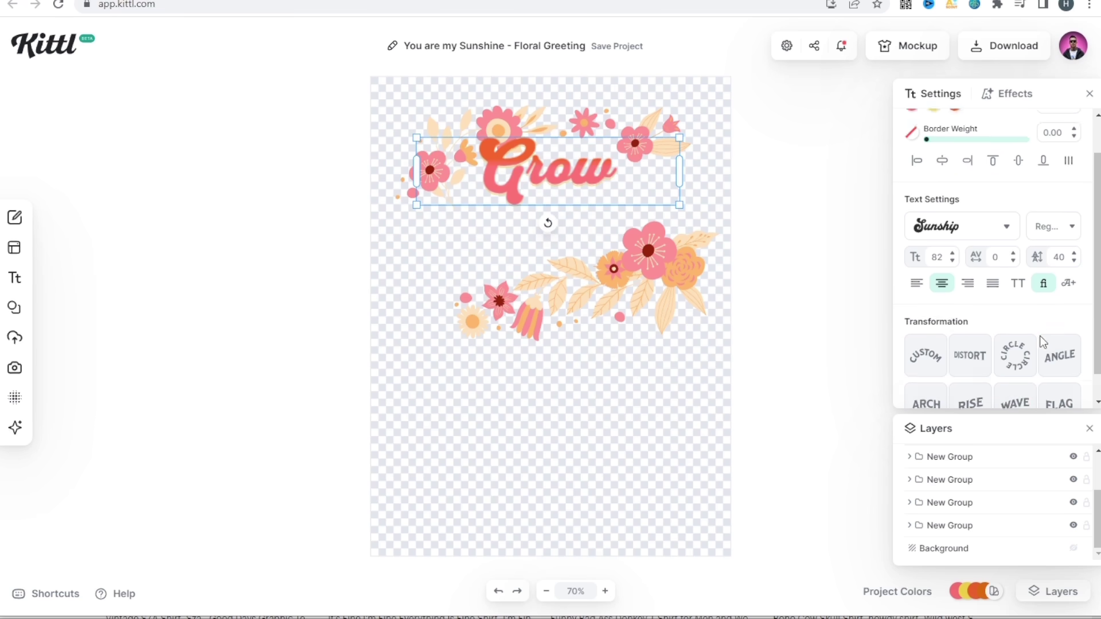
click(1004, 378)
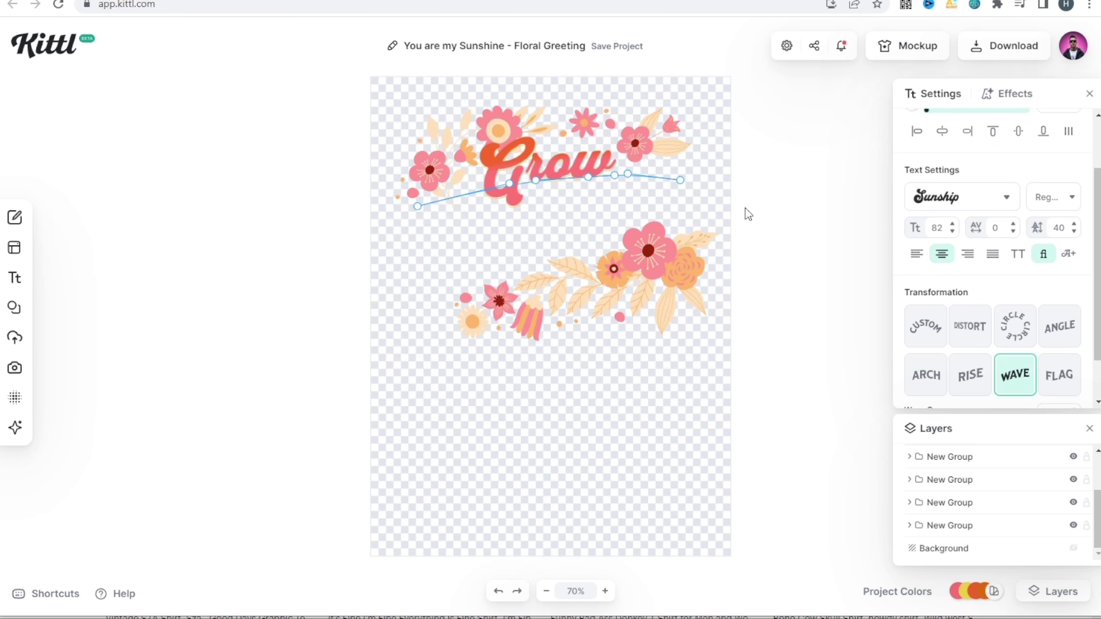
mouse_move(611, 176)
mouse_down()
mouse_move(598, 172)
mouse_move(605, 181)
mouse_up()
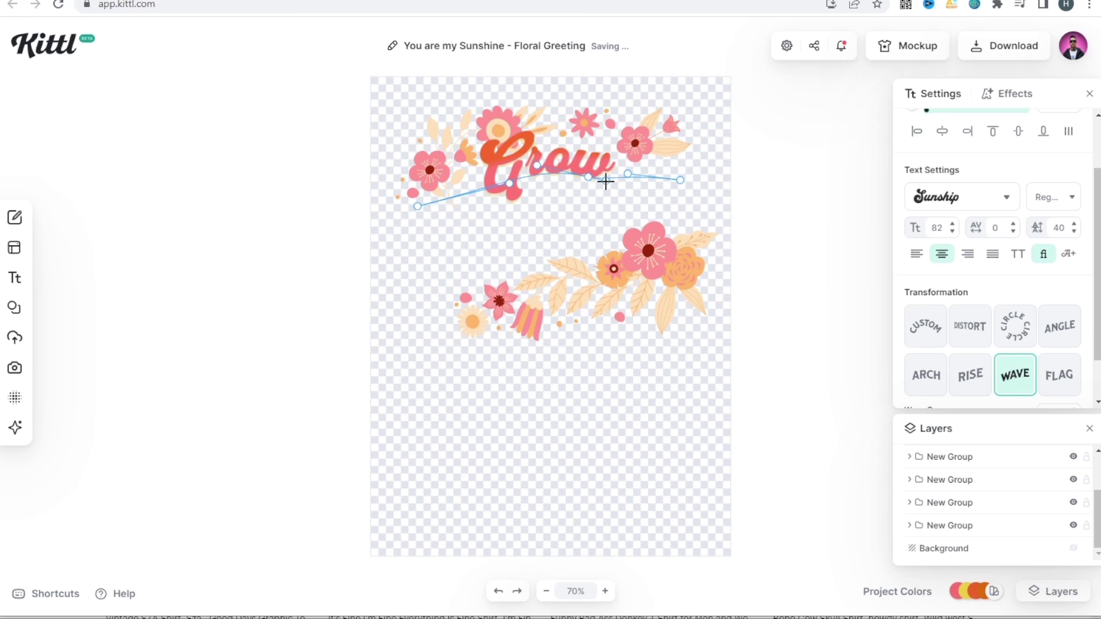
click(716, 192)
click(586, 193)
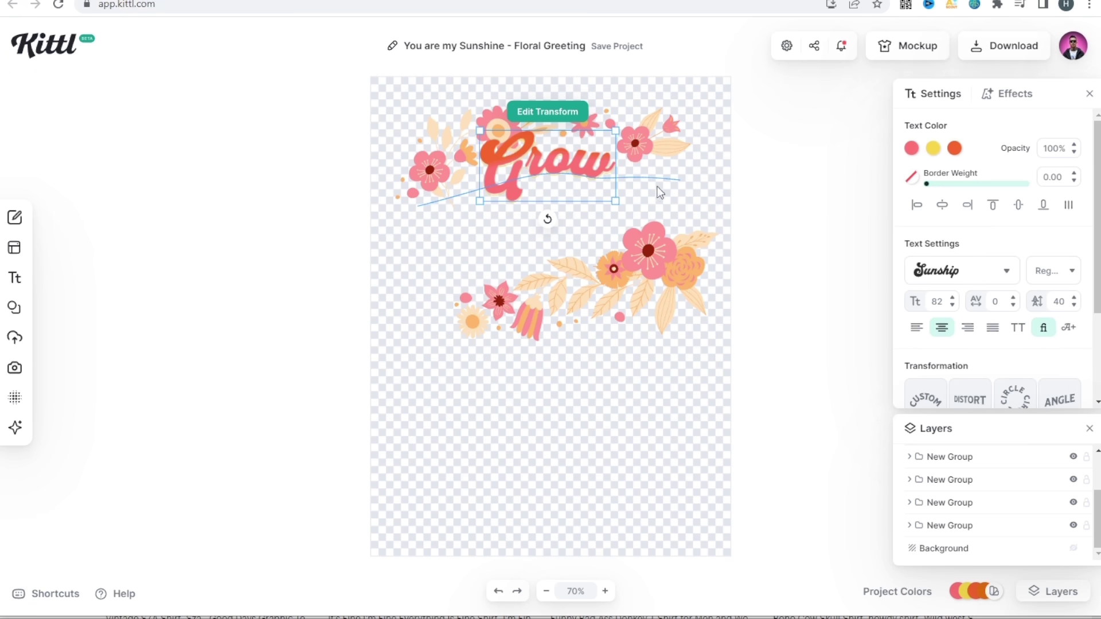
Step: Duplicate the wavy Grow lettering just below itself and change the copy's text to Positive
drag(572, 178, 552, 237)
key(ctrl+v)
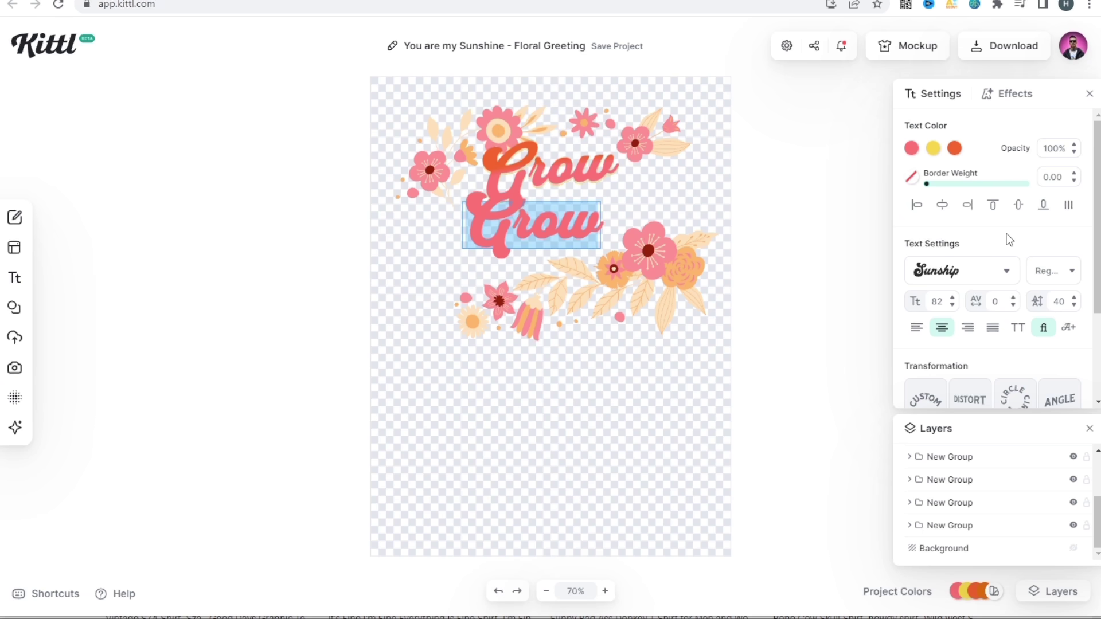
text(Positive)
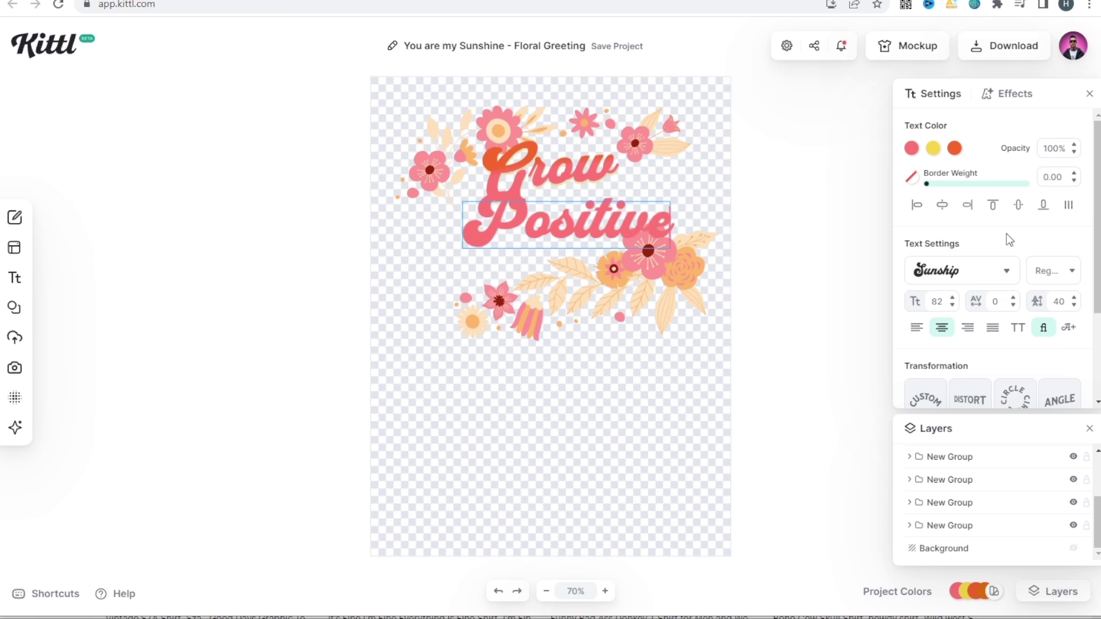
key(Escape)
Step: Move the lower flowers further down and enlarge Positive to size 133 beneath Grow, nearly filling the artboard's width
drag(648, 195, 651, 380)
click(650, 252)
click(608, 321)
click(580, 221)
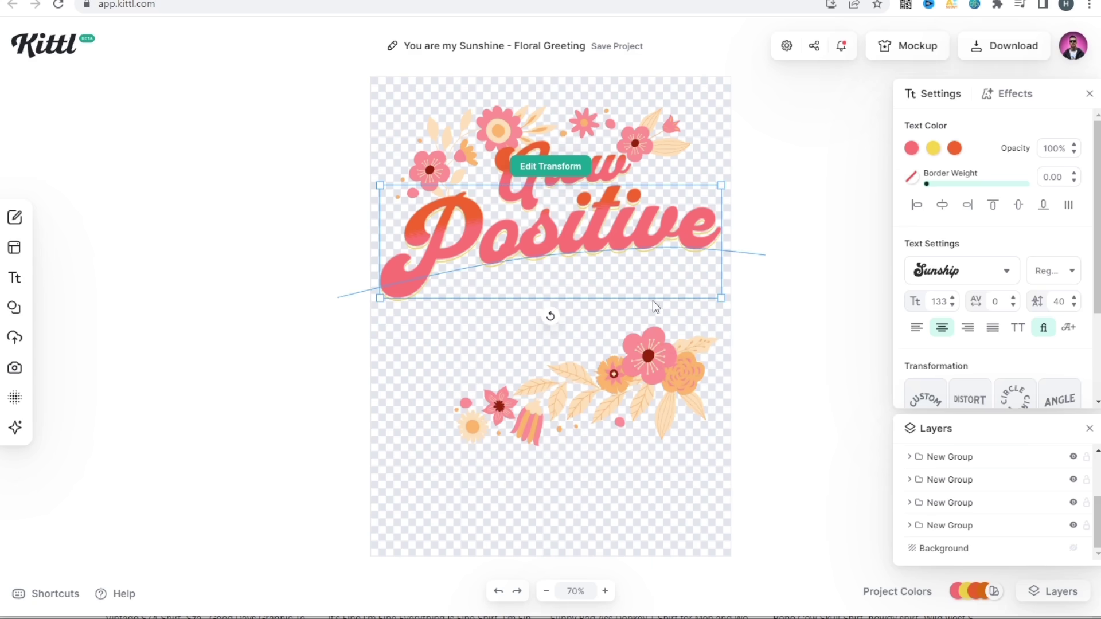
Step: Duplicate the Positive lettering, change the copy's text to Thoughts, and shrink it to fit beneath Positive
key(ctrl+v)
drag(597, 242, 595, 287)
double_click(482, 303)
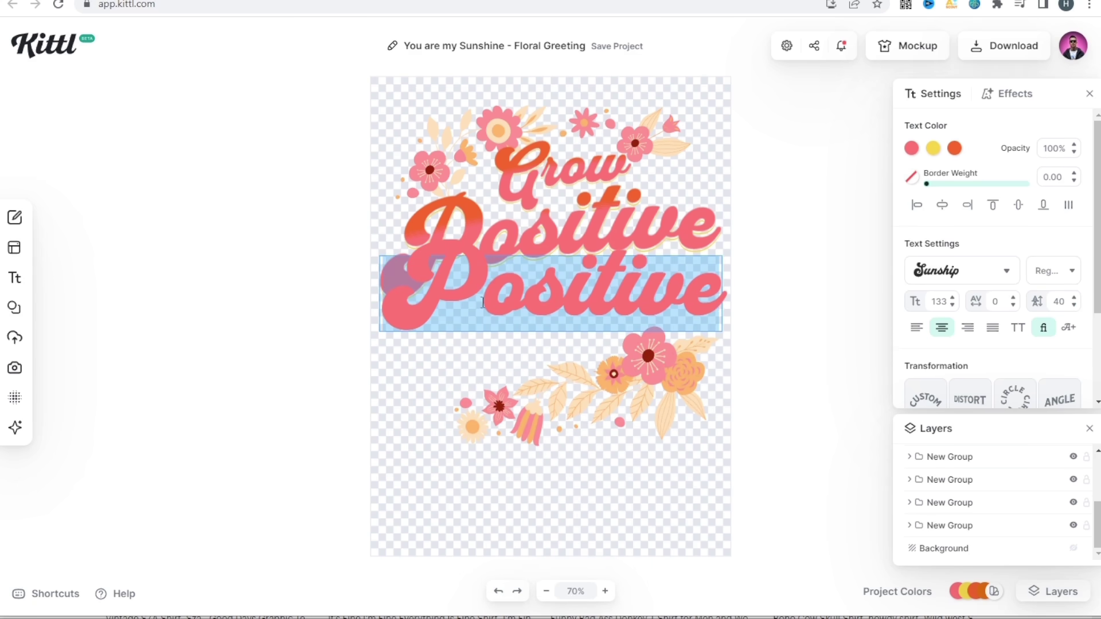
text(Thoughts)
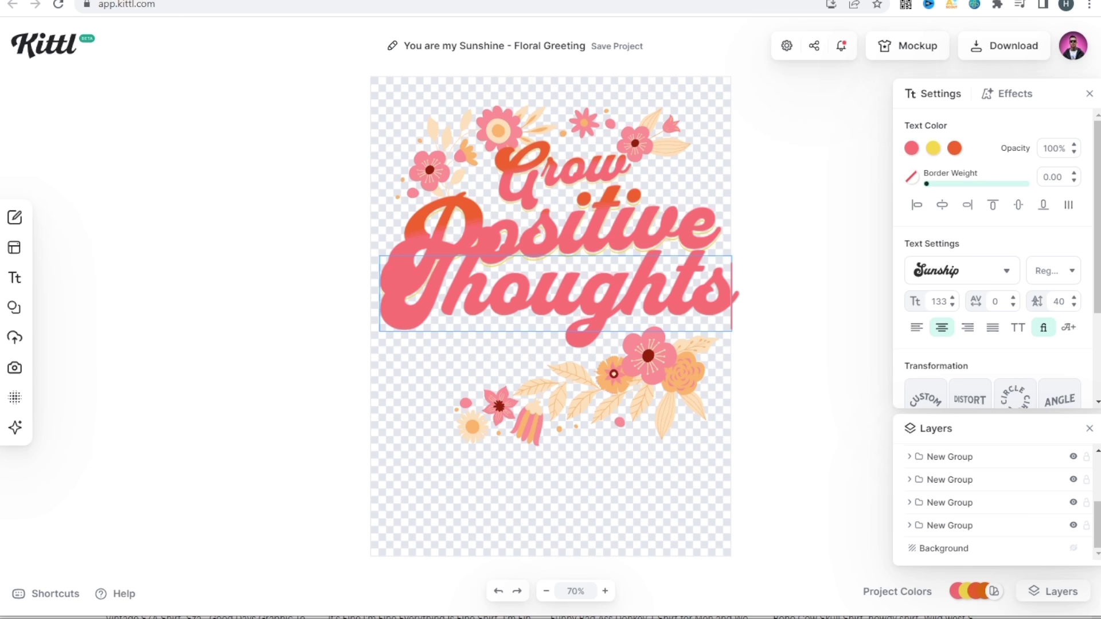
key(Escape)
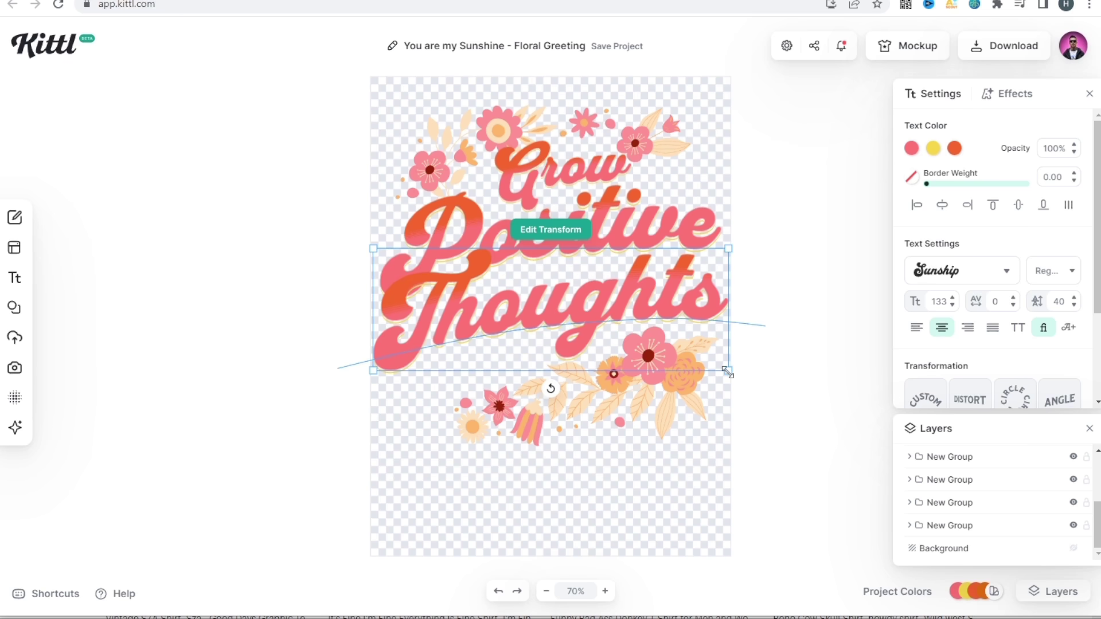
drag(728, 372, 619, 332)
drag(550, 281, 624, 295)
Step: Arrange the lower flowers around Thoughts, placing the small blooms beside its first letter and tilting the large leafy cluster underneath
click(660, 396)
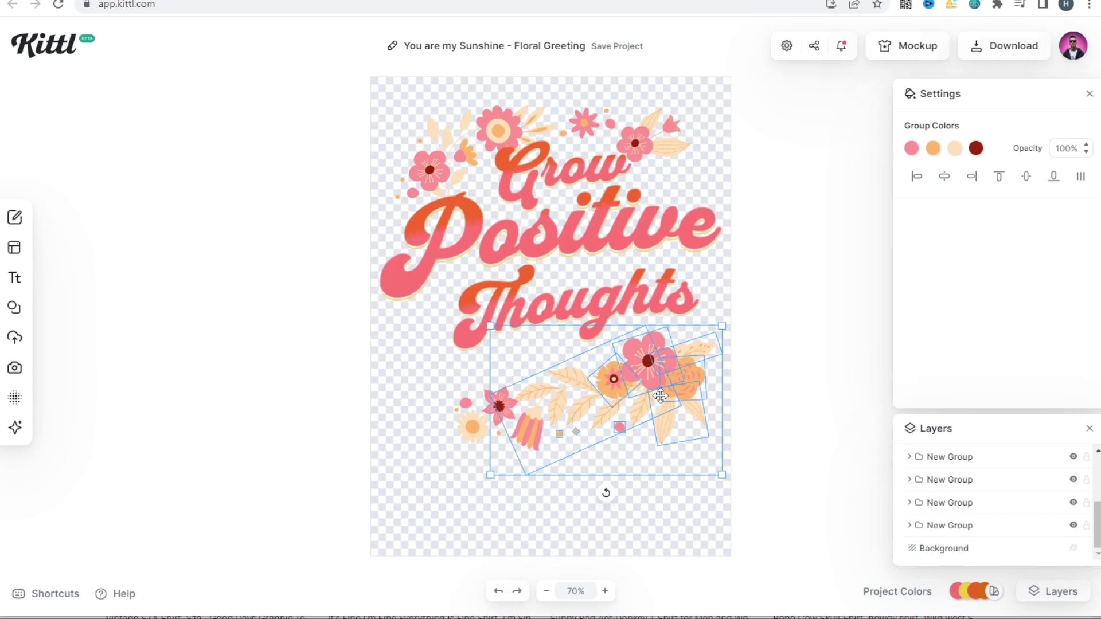
drag(660, 396, 666, 377)
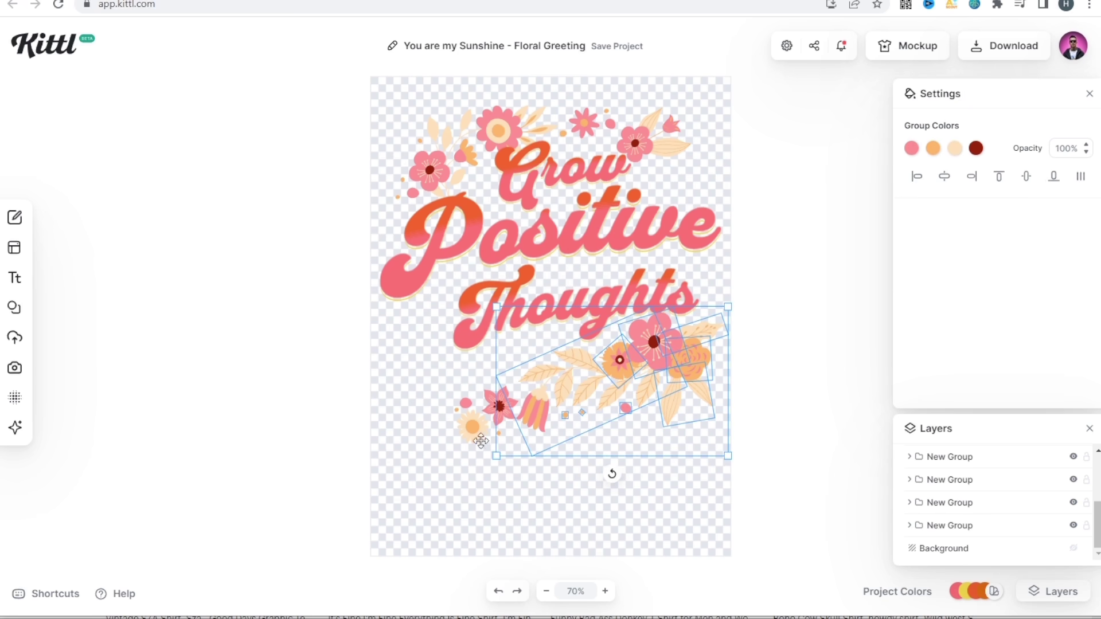
drag(489, 412, 415, 335)
click(631, 373)
drag(619, 453, 578, 477)
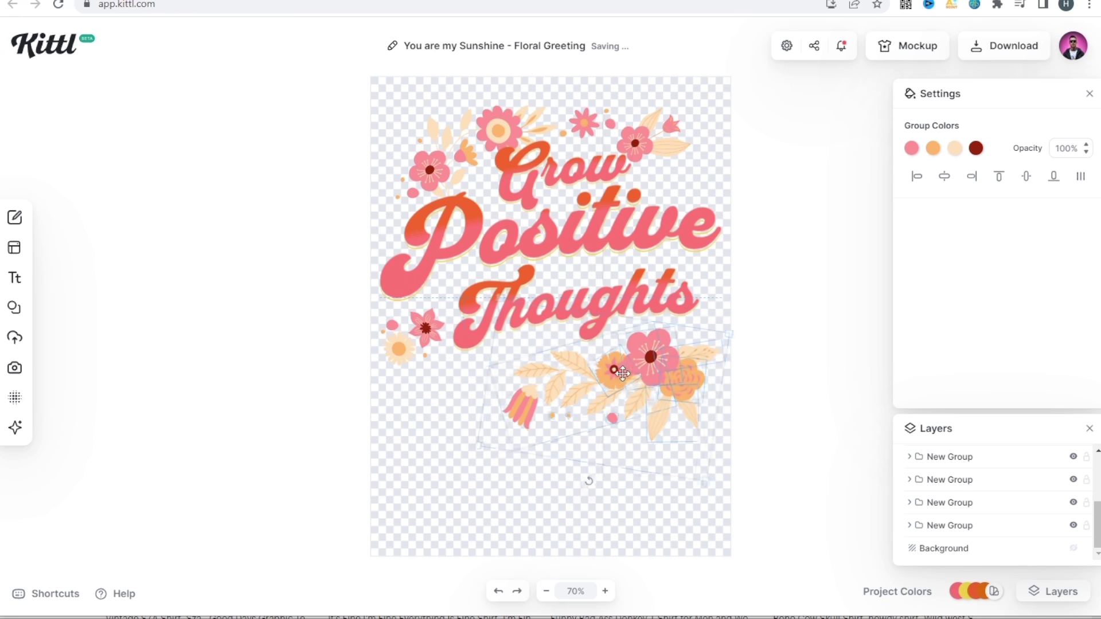
Step: Shift the leafy flower cluster slightly left under Thoughts and raise the upper flowers clear of Grow
right_click(617, 367)
key(super+z)
key(super+z)
key(super+z)
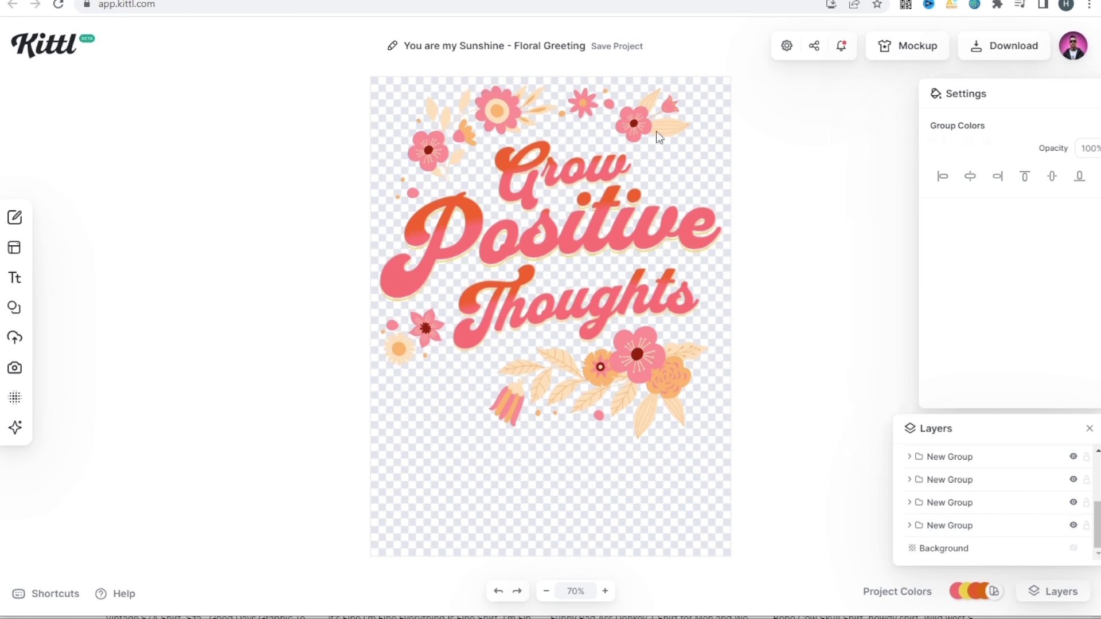
key(super+z)
key(super+z)
click(794, 252)
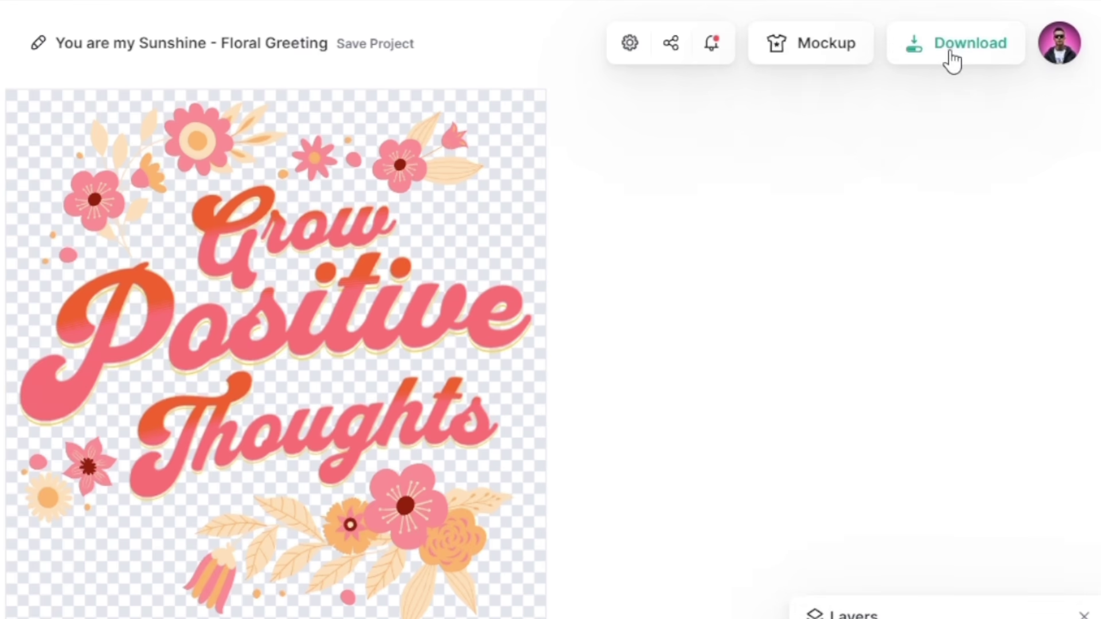
Step: Open the download options for the 12 × 16 inch design and switch on Remove Background
click(1004, 46)
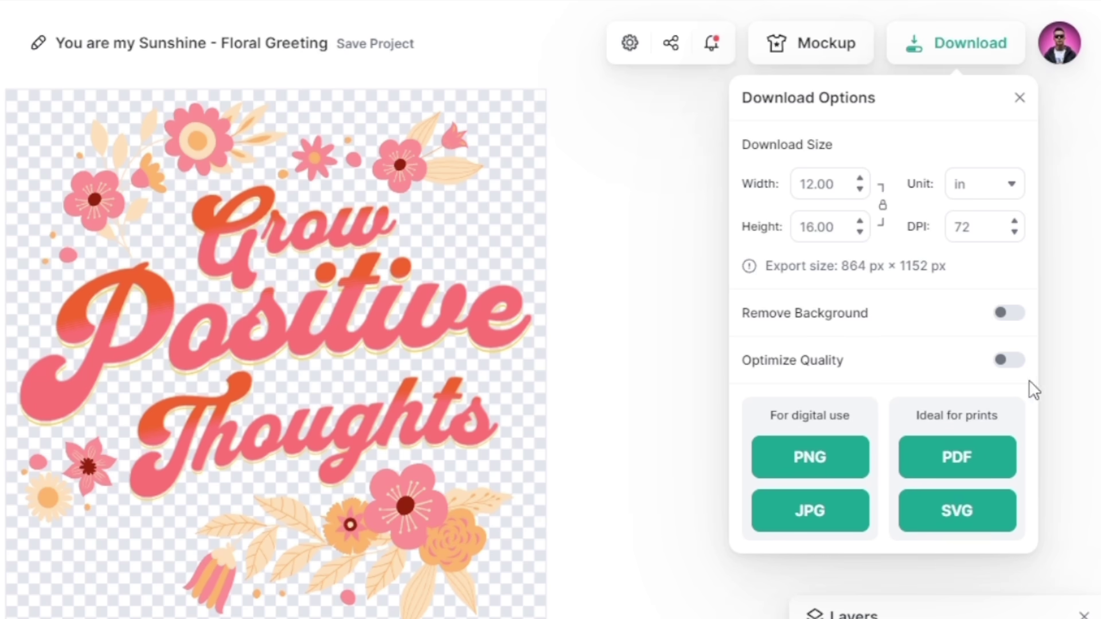
click(1009, 316)
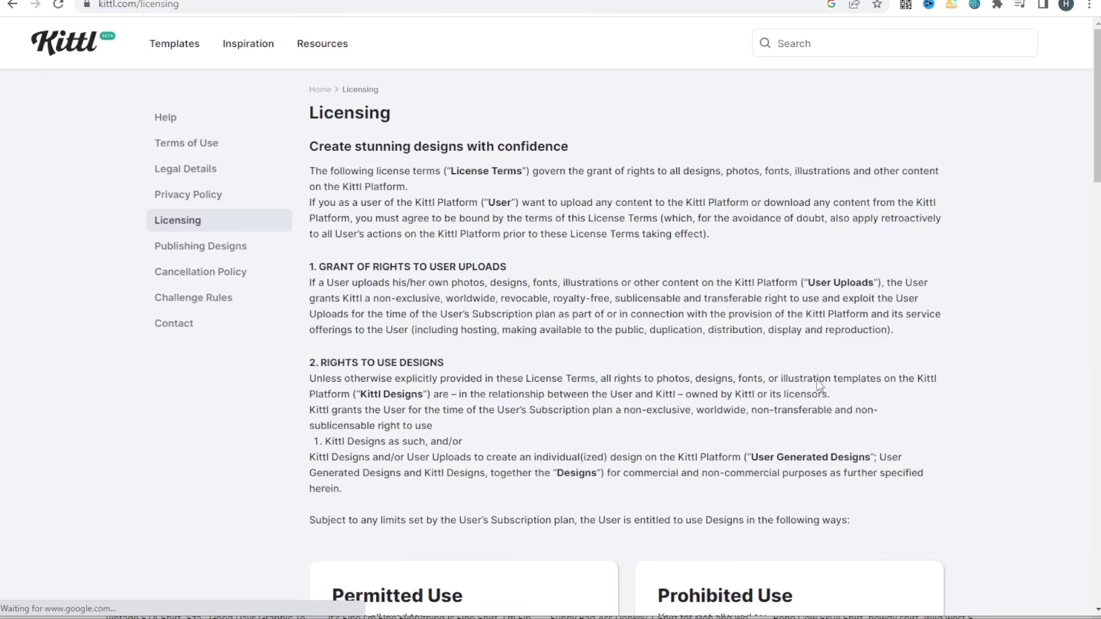
Step: Review the permitted and prohibited uses of designs on Kittl's licensing page
scroll(525, 312, down, 10)
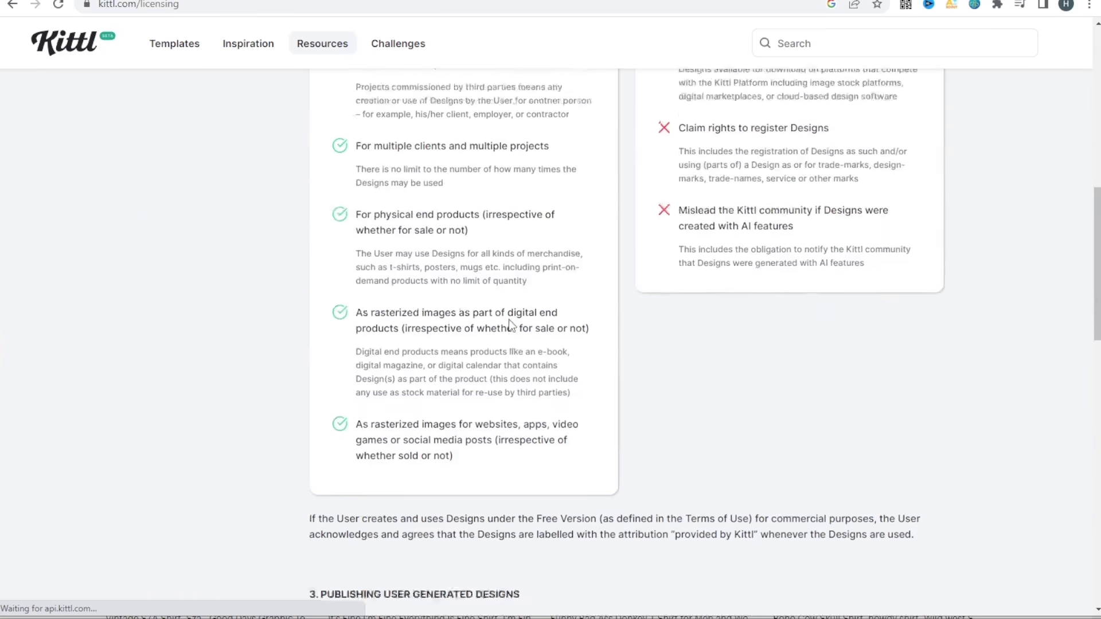
scroll(508, 319, up, 2)
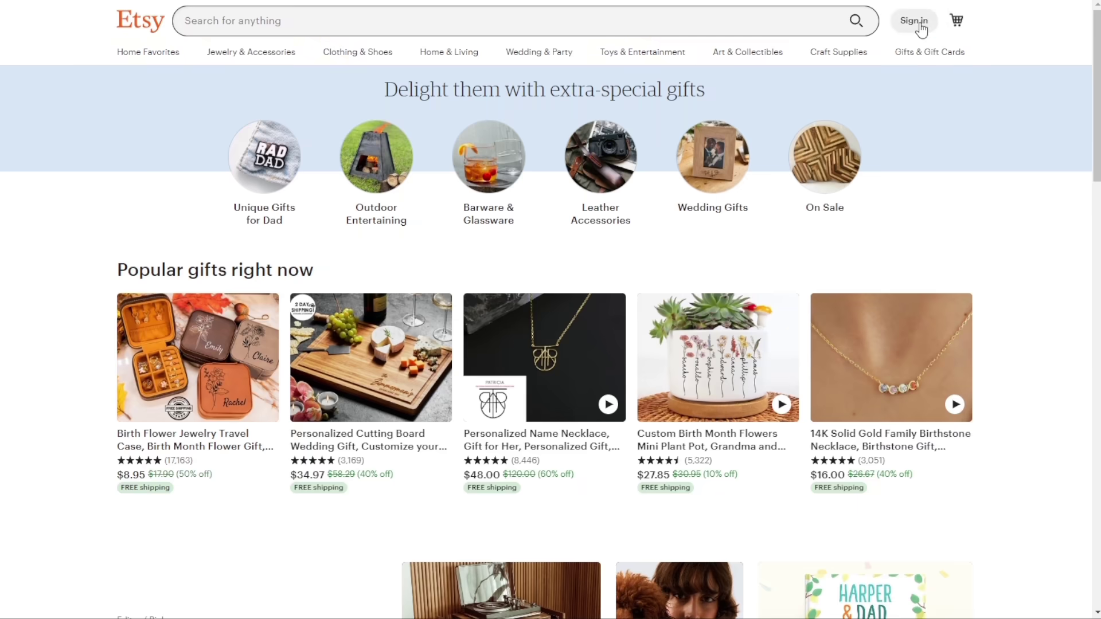
Step: Switch to Etsy and open the registration form for a new account
click(916, 21)
click(615, 355)
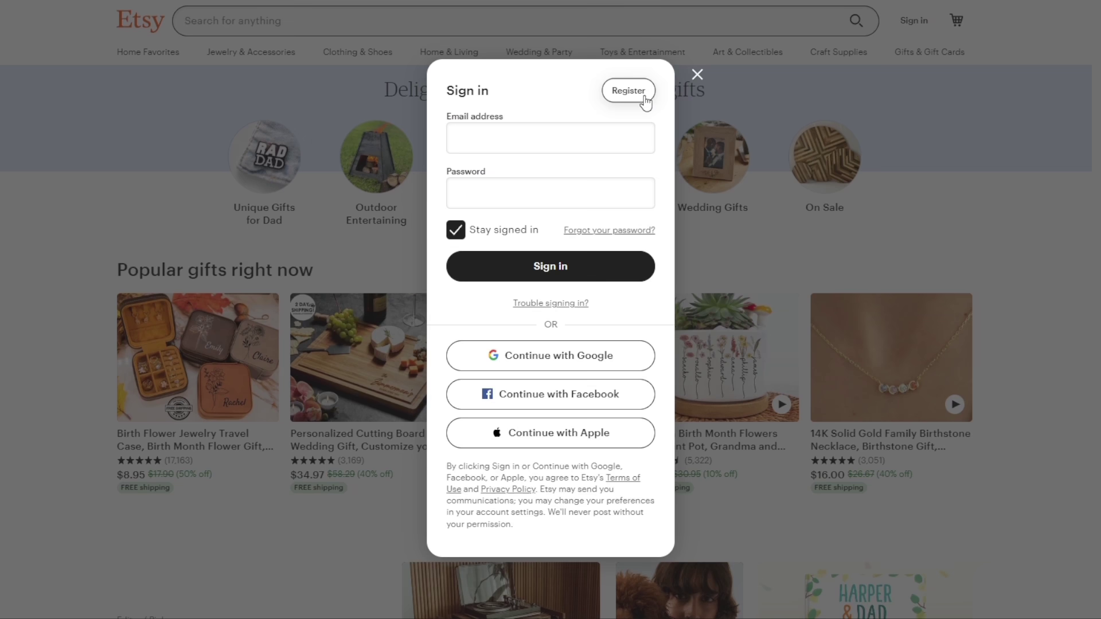
click(628, 90)
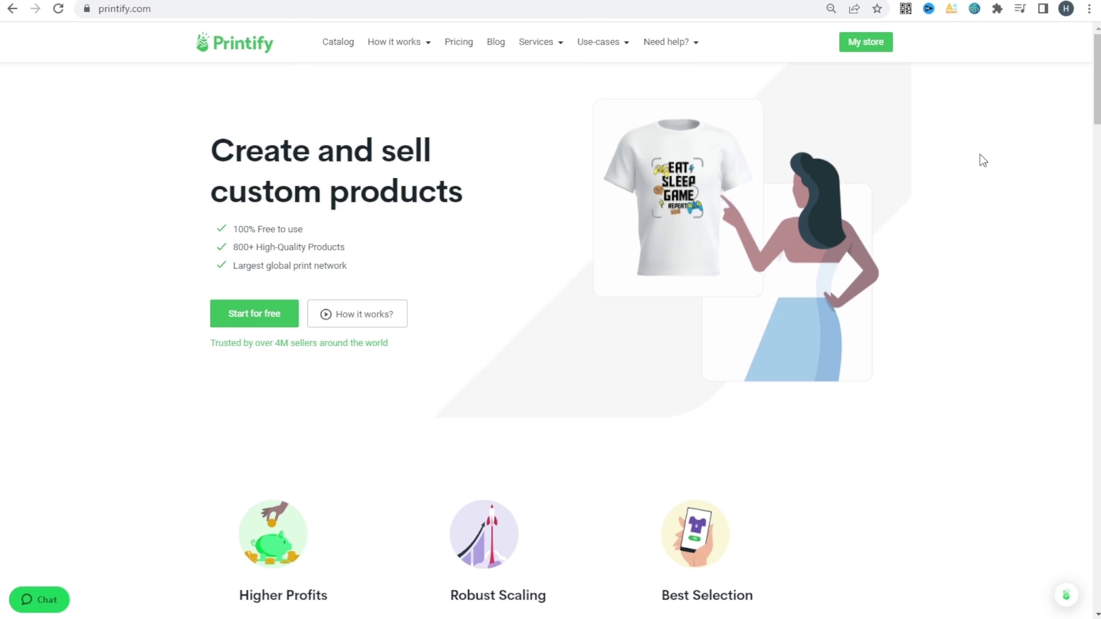
Step: Switch to Printify, enter the store area, and examine the sales channels offered for connecting a store, including Etsy, Shopify and Walmart
click(864, 42)
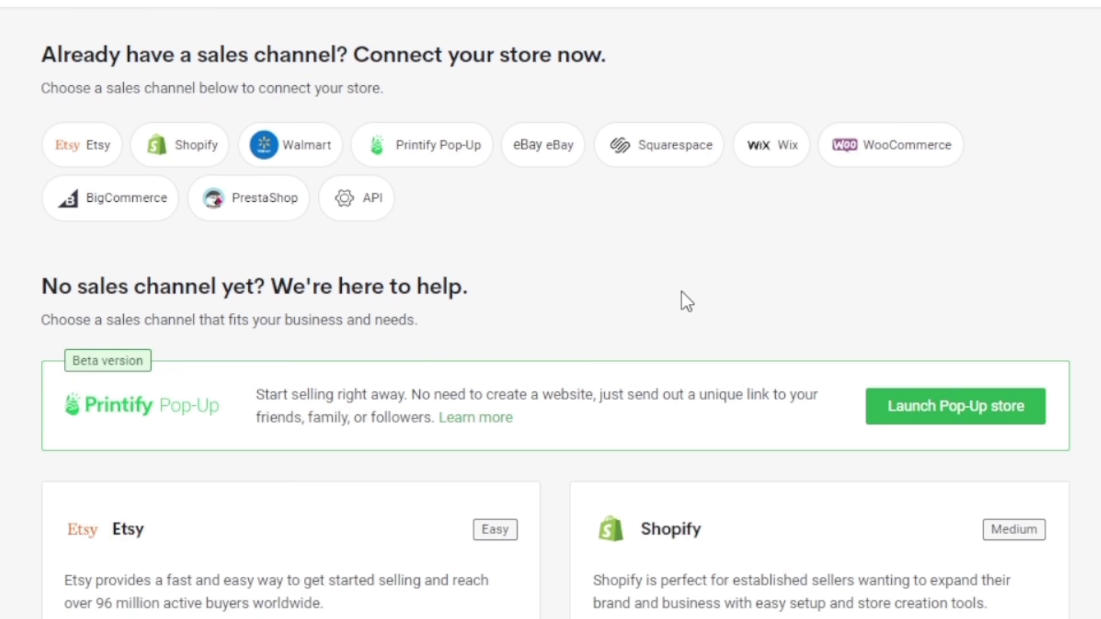
scroll(681, 296, down, 4)
scroll(681, 296, down, 3)
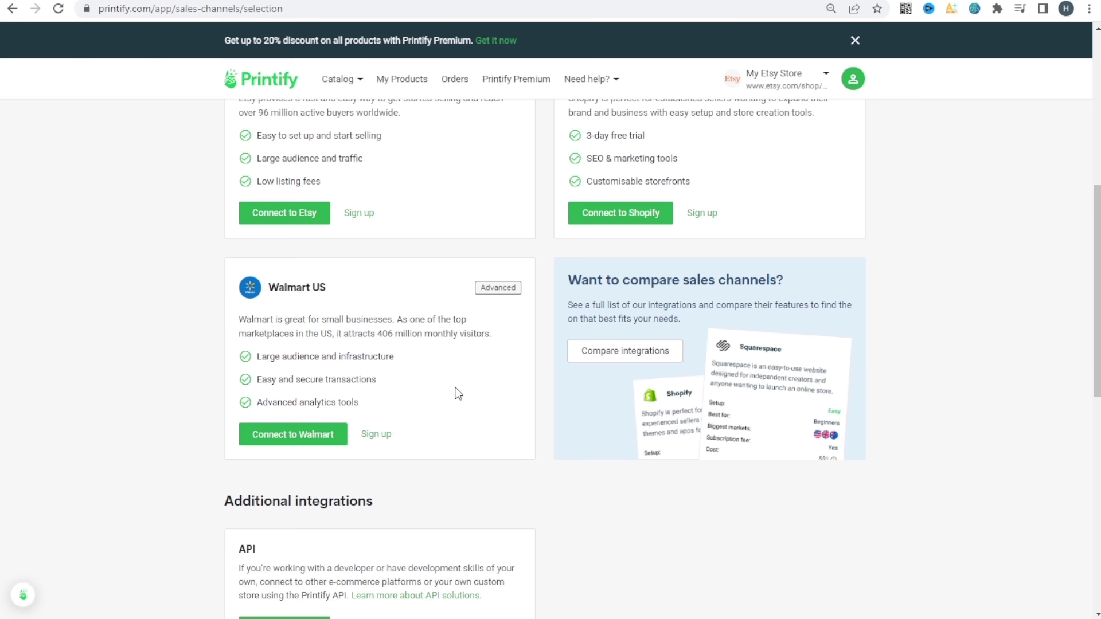
scroll(347, 448, up, 3)
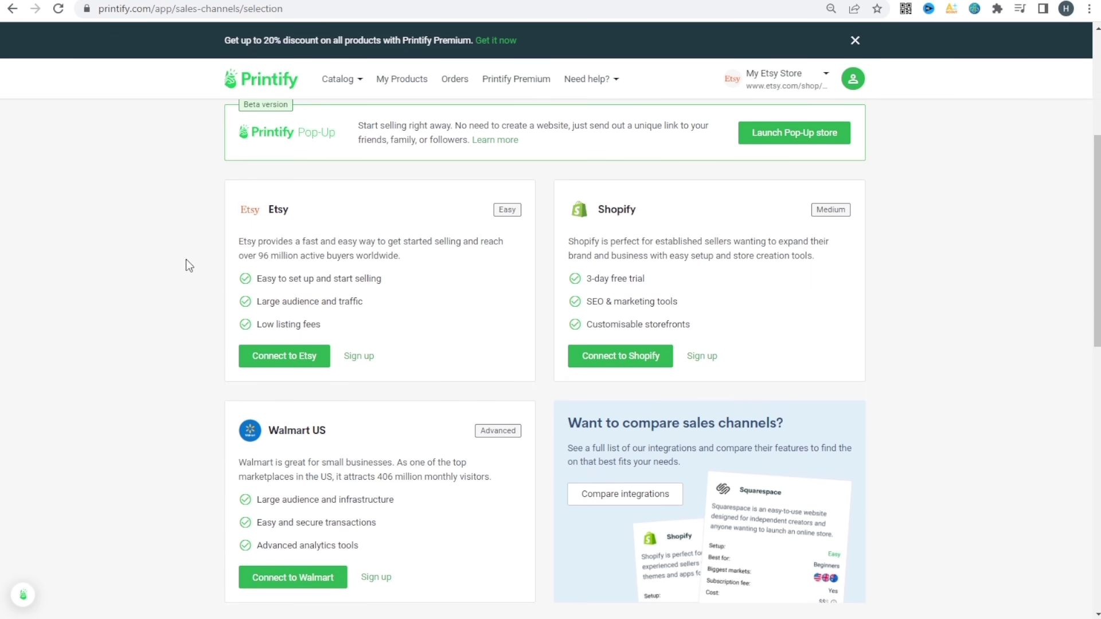
right_click(790, 134)
click(444, 135)
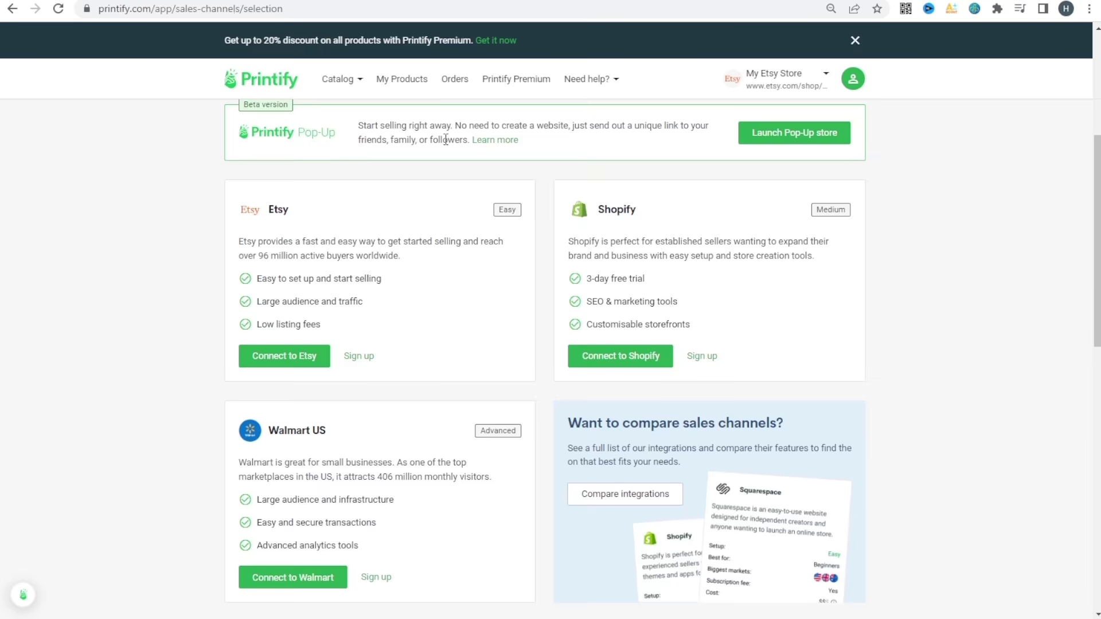